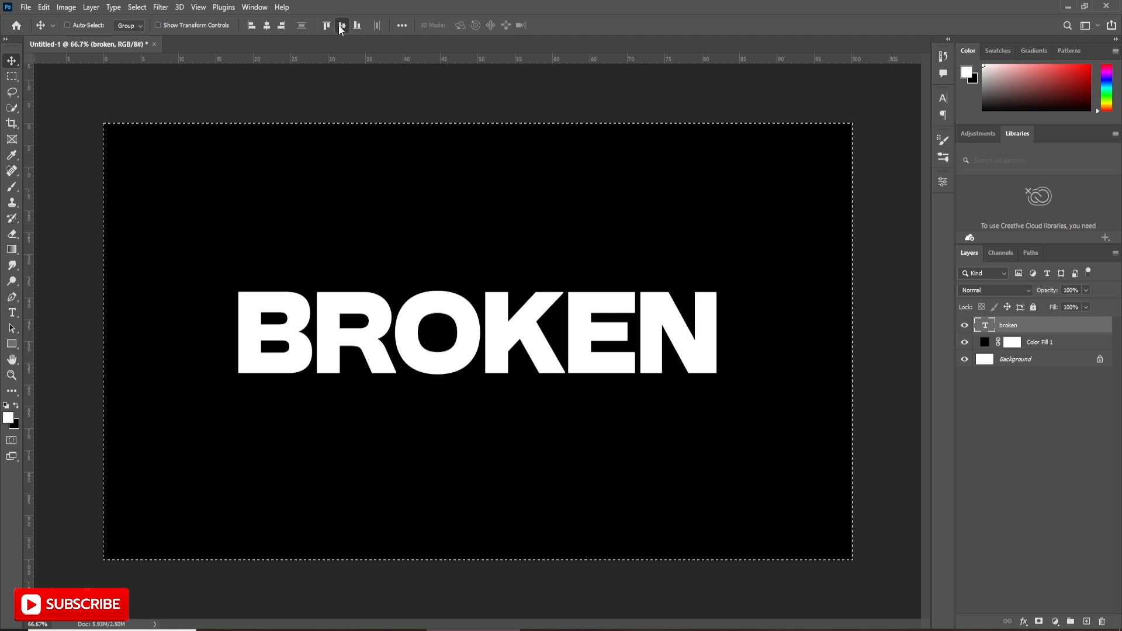
# - Centre the BROKEN text vertically on the canvas, then clear the selection and reset the colours to default
pyautogui.click(342, 25)
pyautogui.hotkey('ctrl', 'd')
pyautogui.press('d')
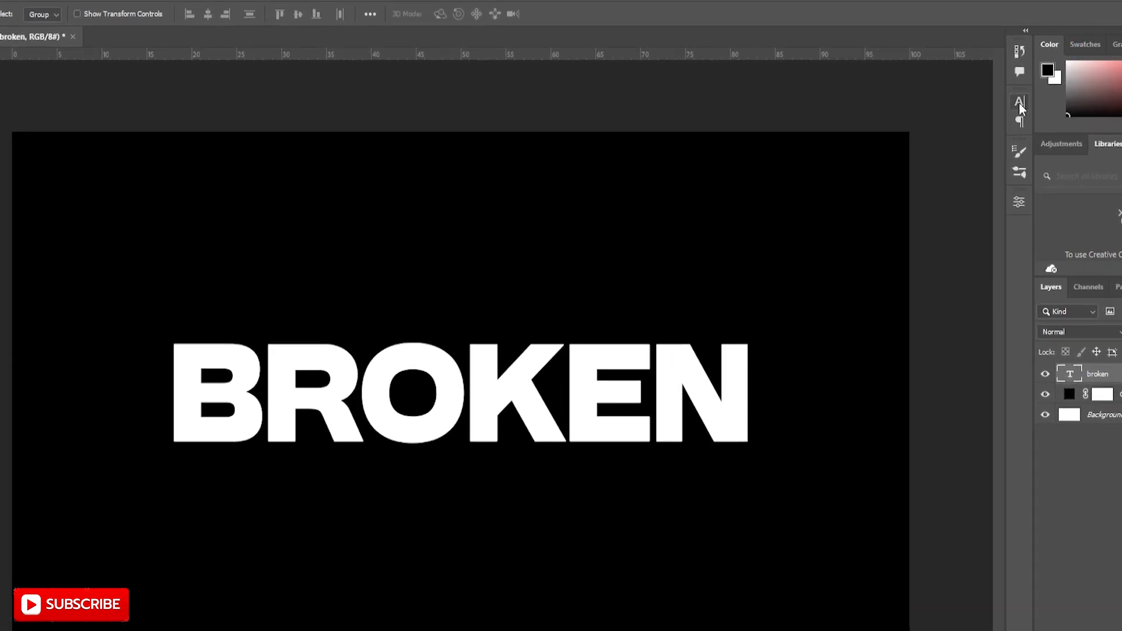
# - Set the tracking of the BROKEN text to -30
pyautogui.click(943, 98)
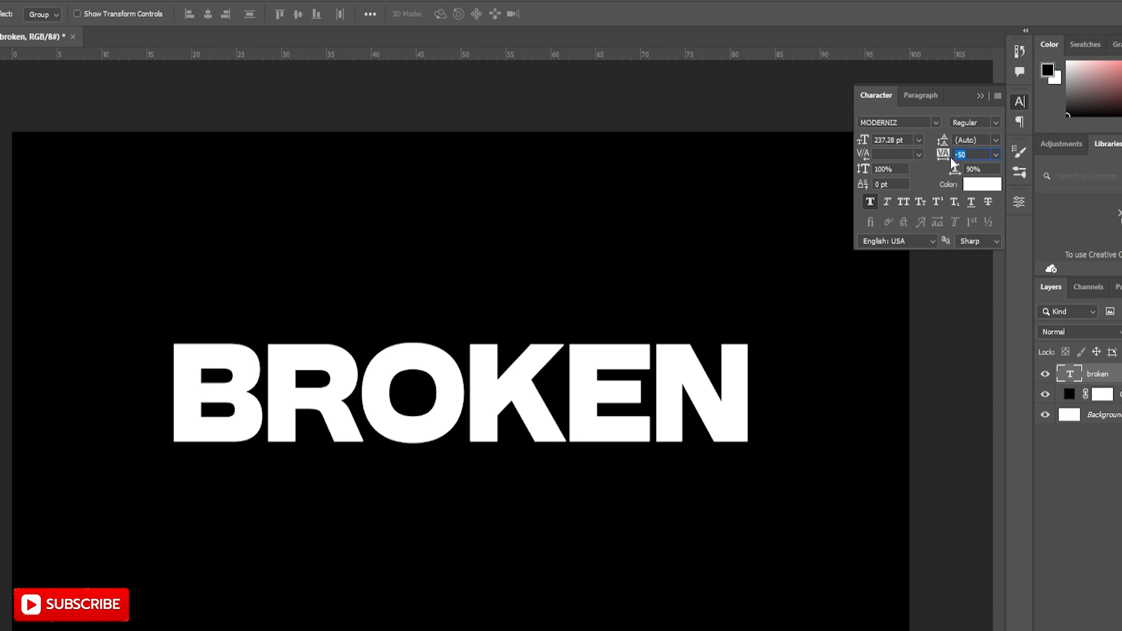
pyautogui.write('-30')
pyautogui.press('Return')
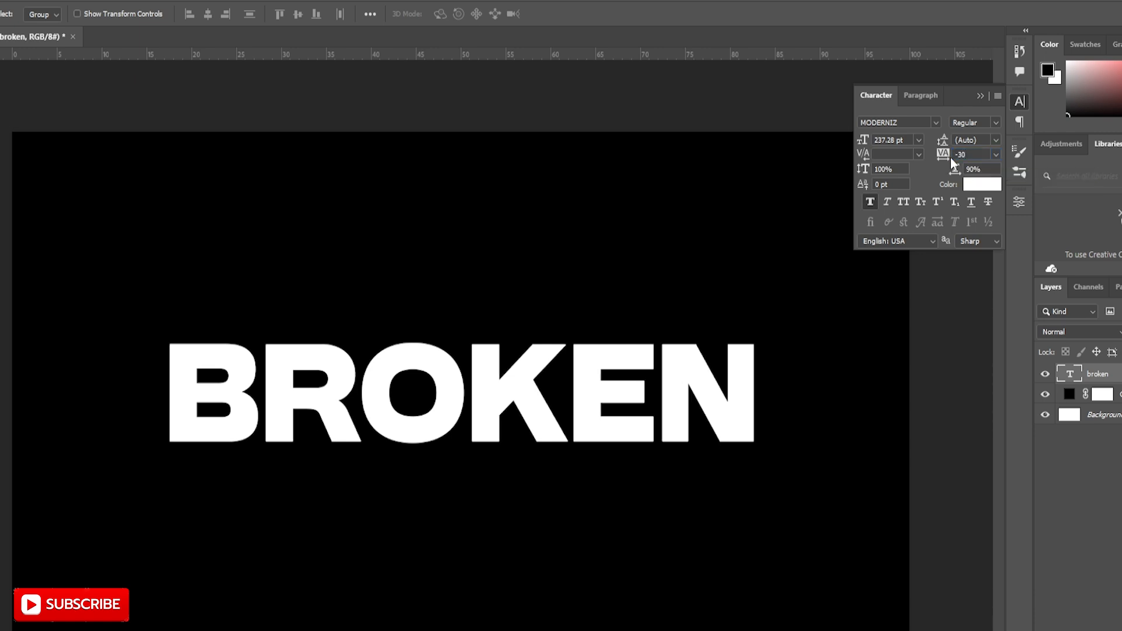
pyautogui.click(980, 97)
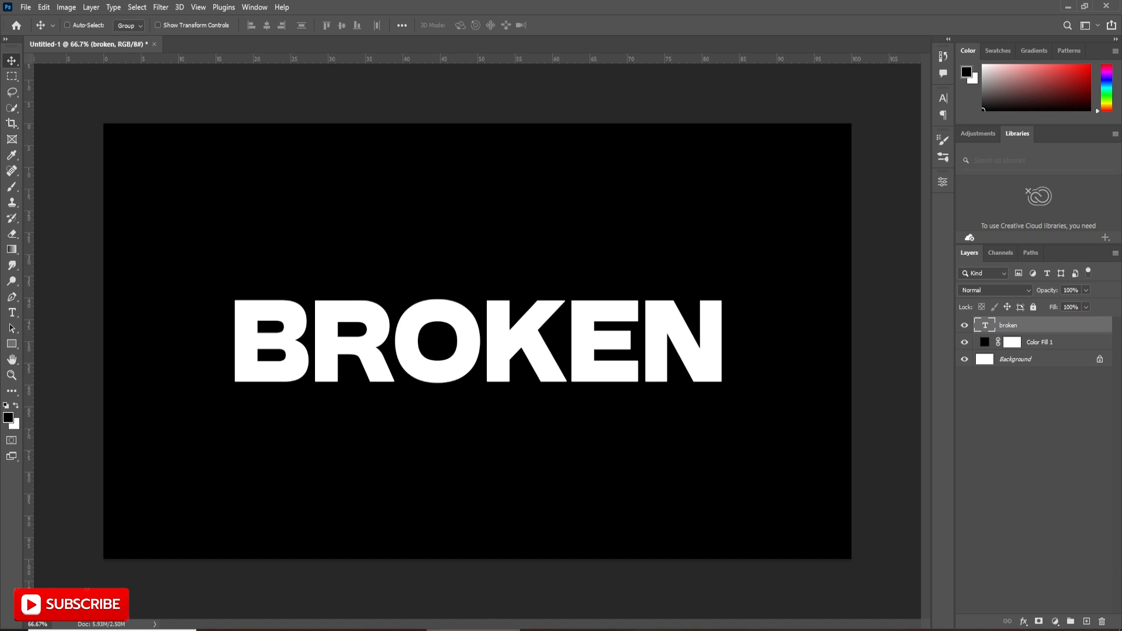
# - Place the cracked-ground image broke.jpg into the document above the text layer
pyautogui.click(472, 630)
pyautogui.moveTo(167, 398); pyautogui.dragTo(494, 383)
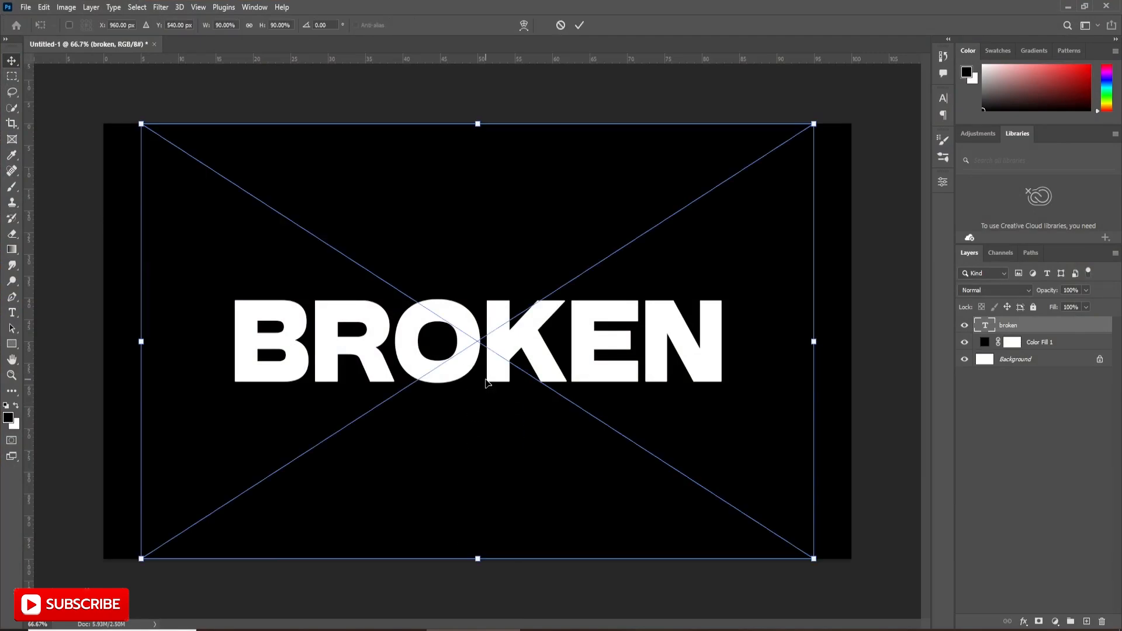
pyautogui.click(580, 25)
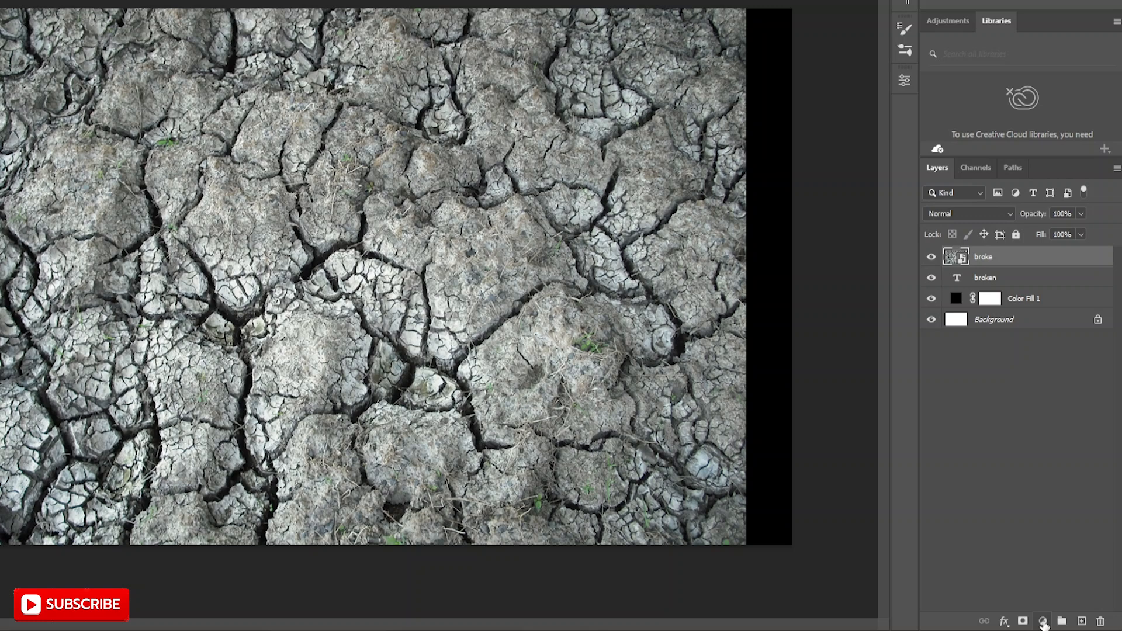
# - Add a Black & White adjustment layer with default settings above the cracked-ground image
pyautogui.click(1055, 621)
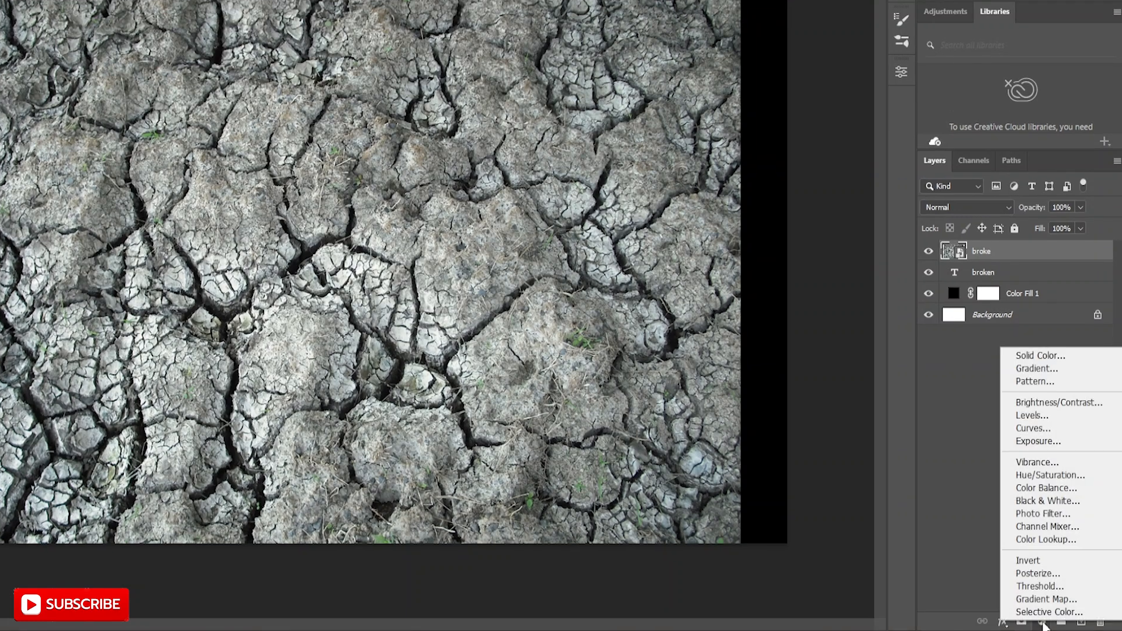
pyautogui.click(1050, 500)
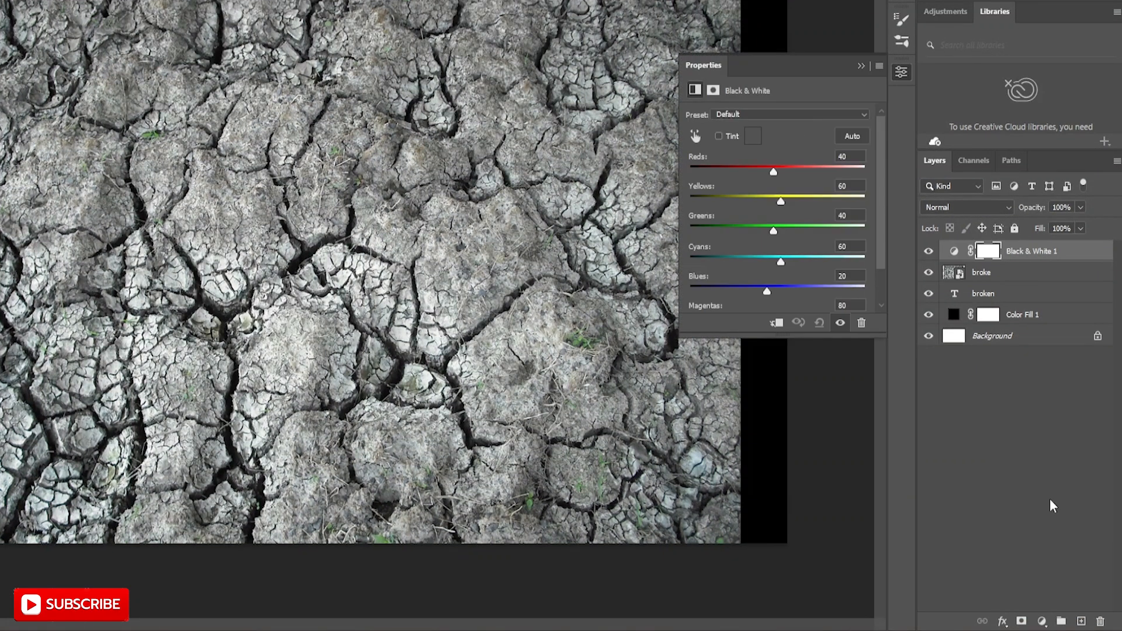
pyautogui.click(861, 66)
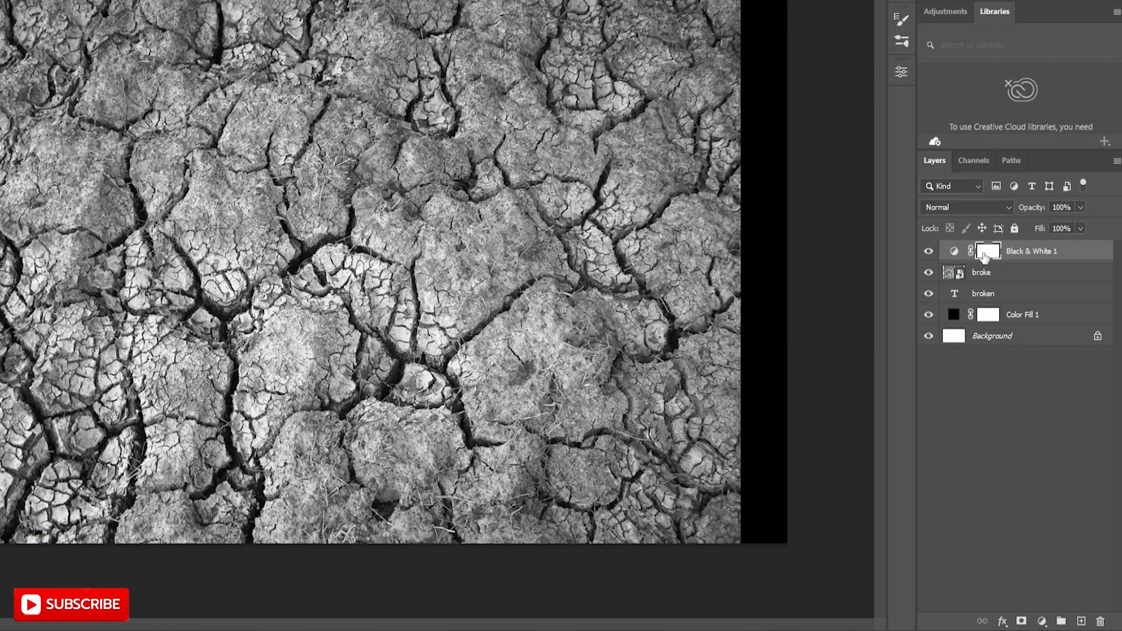
# - Add a Levels adjustment above the cracked-ground image with black input 122 and white input 157, clipped to the image layer
pyautogui.click(987, 272)
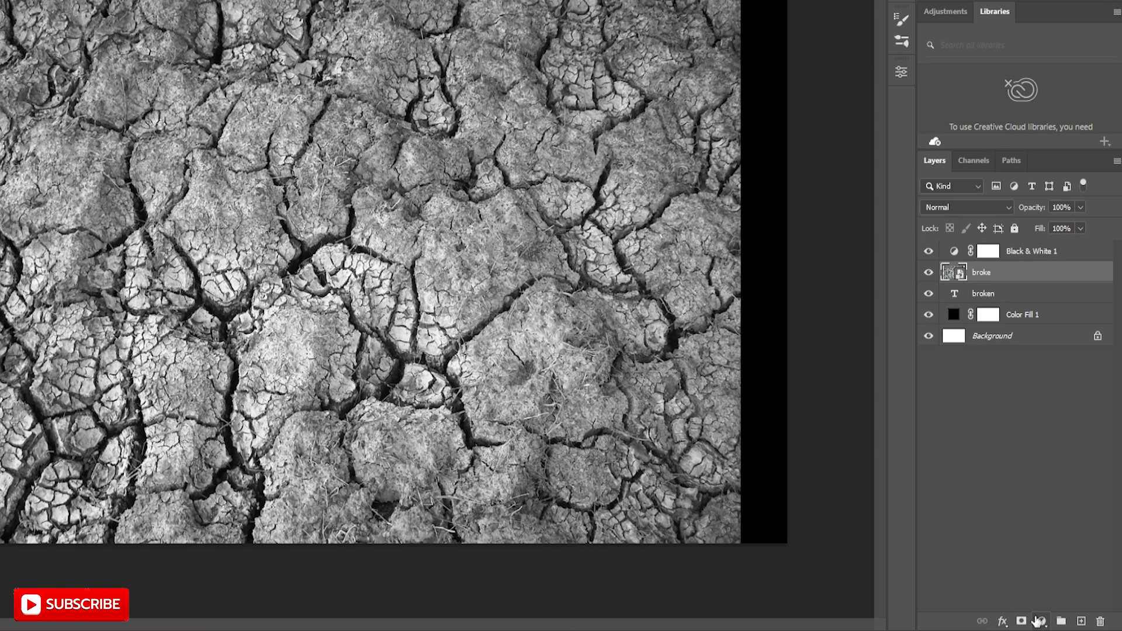
pyautogui.click(1036, 621)
pyautogui.click(1047, 411)
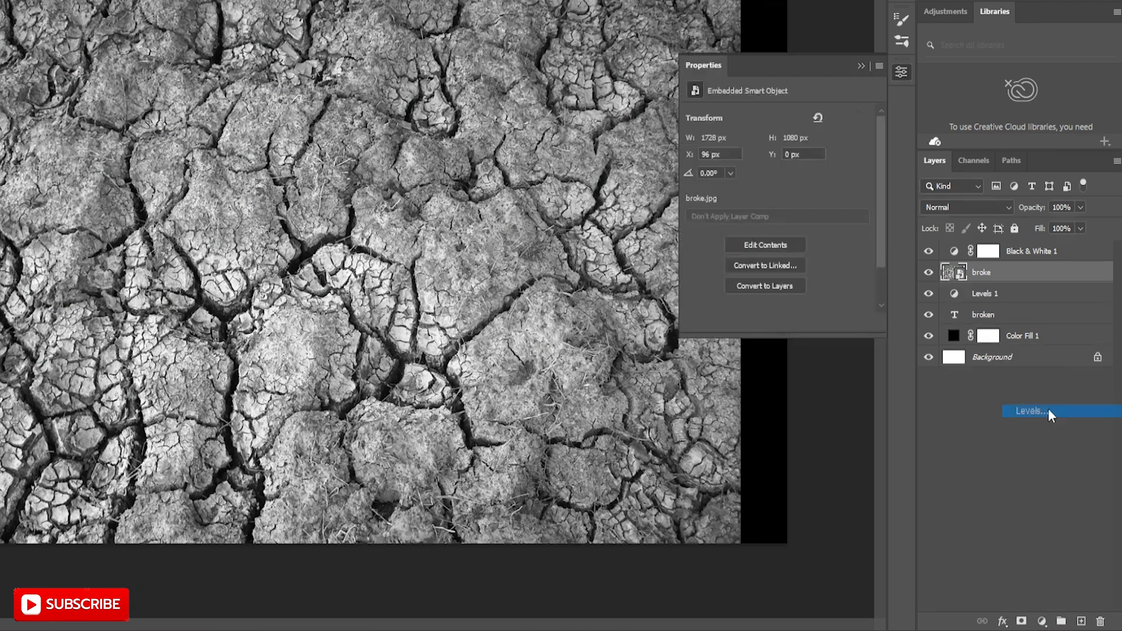
pyautogui.moveTo(867, 225); pyautogui.dragTo(819, 231)
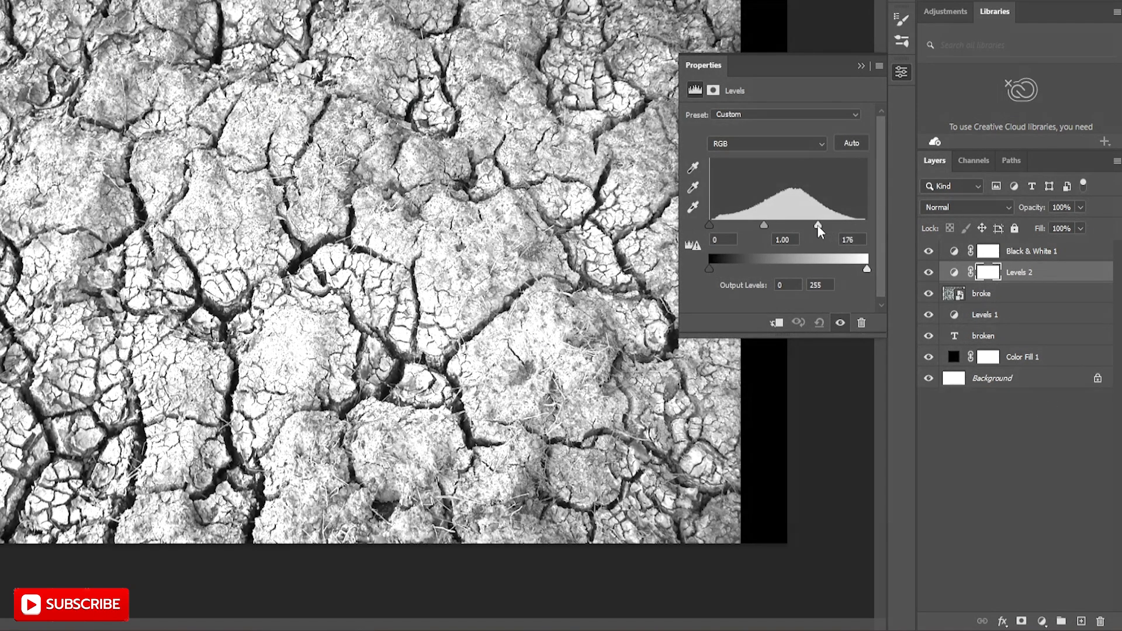
pyautogui.moveTo(711, 228); pyautogui.dragTo(807, 227)
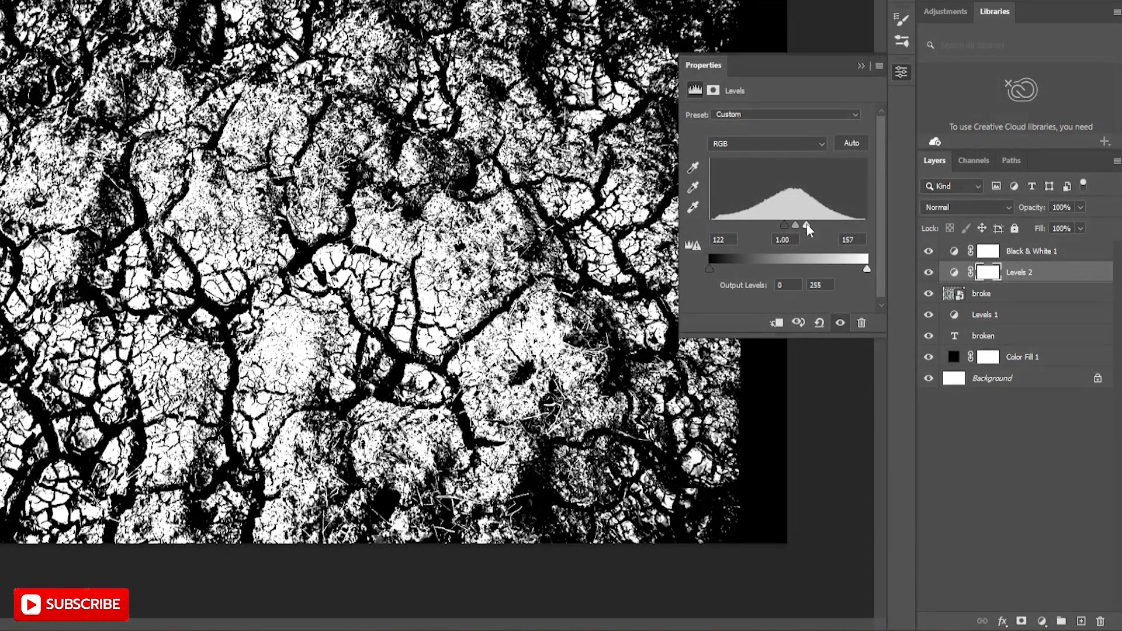
pyautogui.click(777, 325)
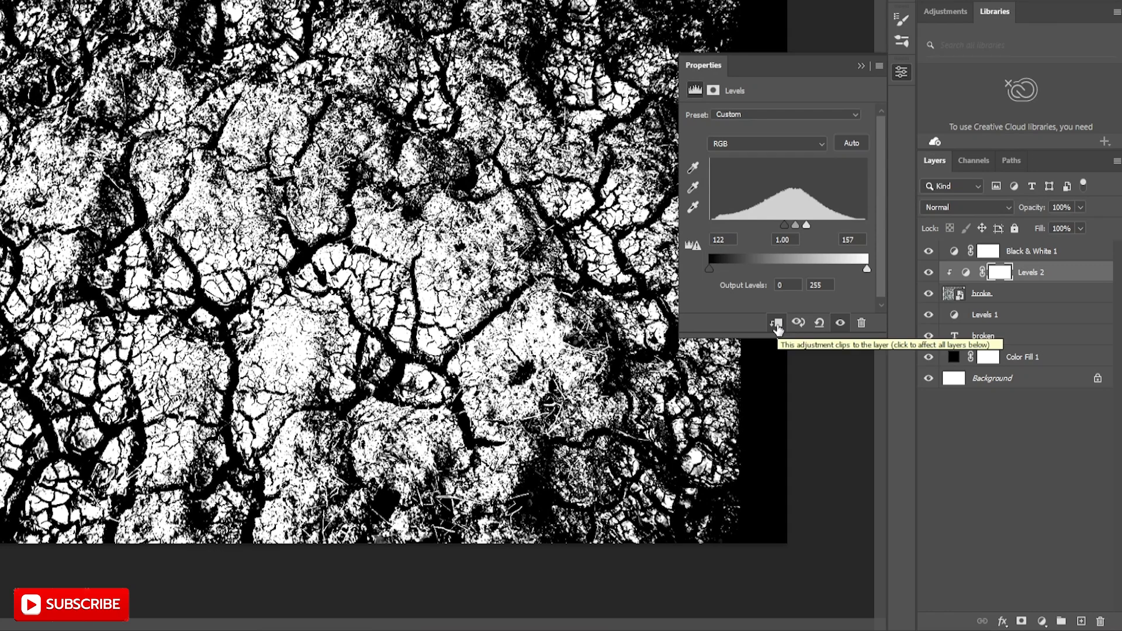
pyautogui.click(861, 67)
# - Add another clipped Levels adjustment directly above the cracked-ground image with black input 84 and white input 181
pyautogui.click(1017, 298)
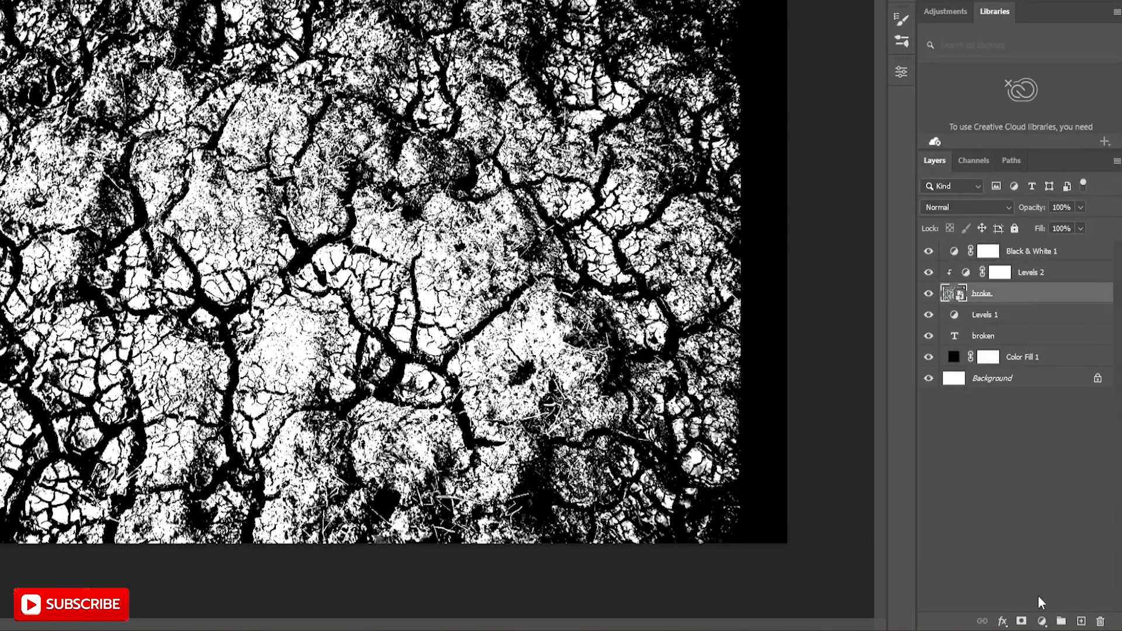
pyautogui.click(1042, 622)
pyautogui.click(1037, 417)
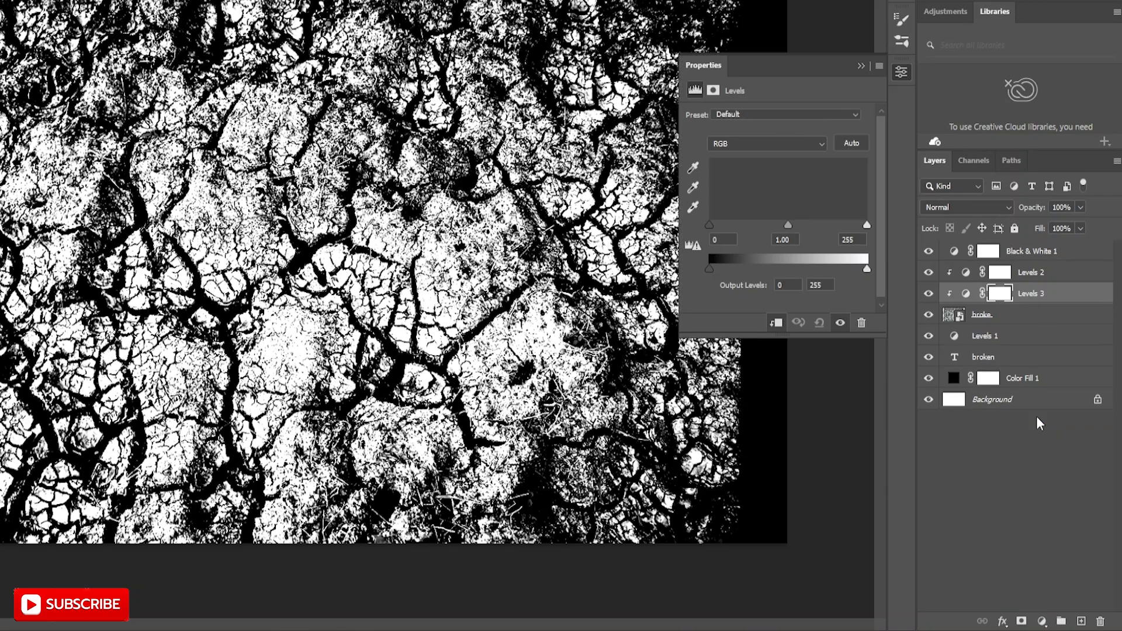
pyautogui.moveTo(867, 225); pyautogui.dragTo(822, 228)
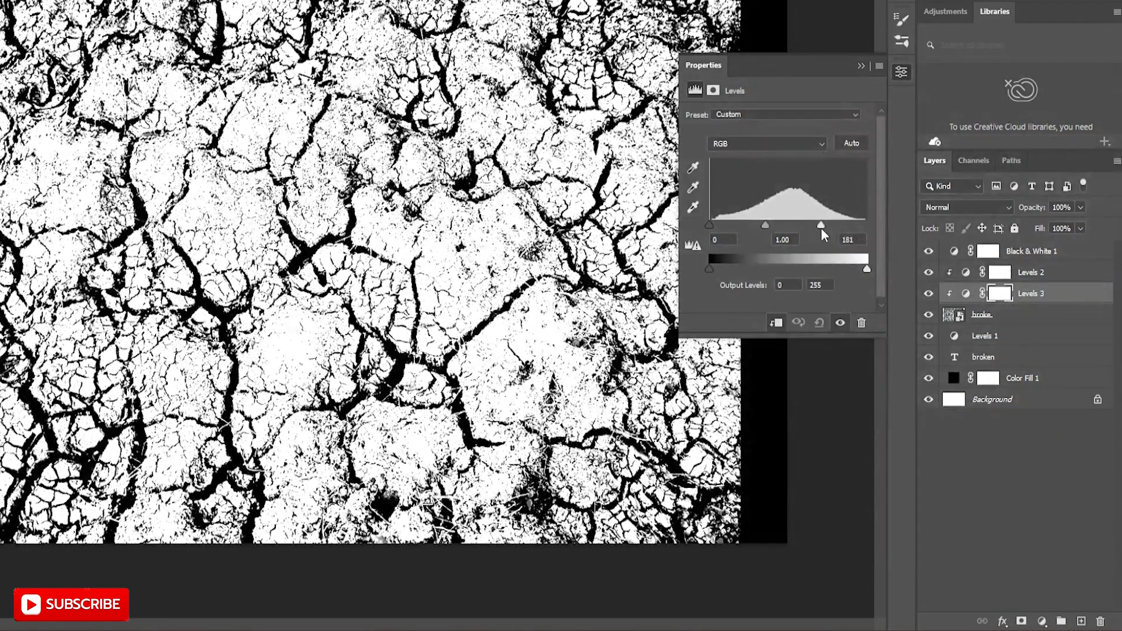
pyautogui.moveTo(709, 225); pyautogui.dragTo(761, 222)
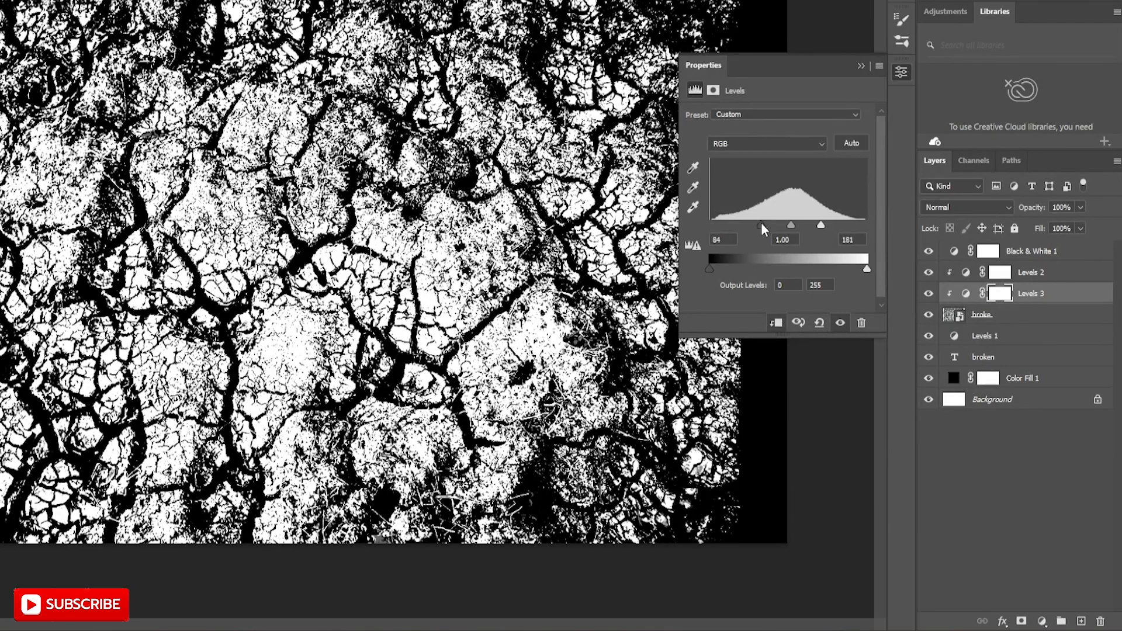
pyautogui.click(861, 66)
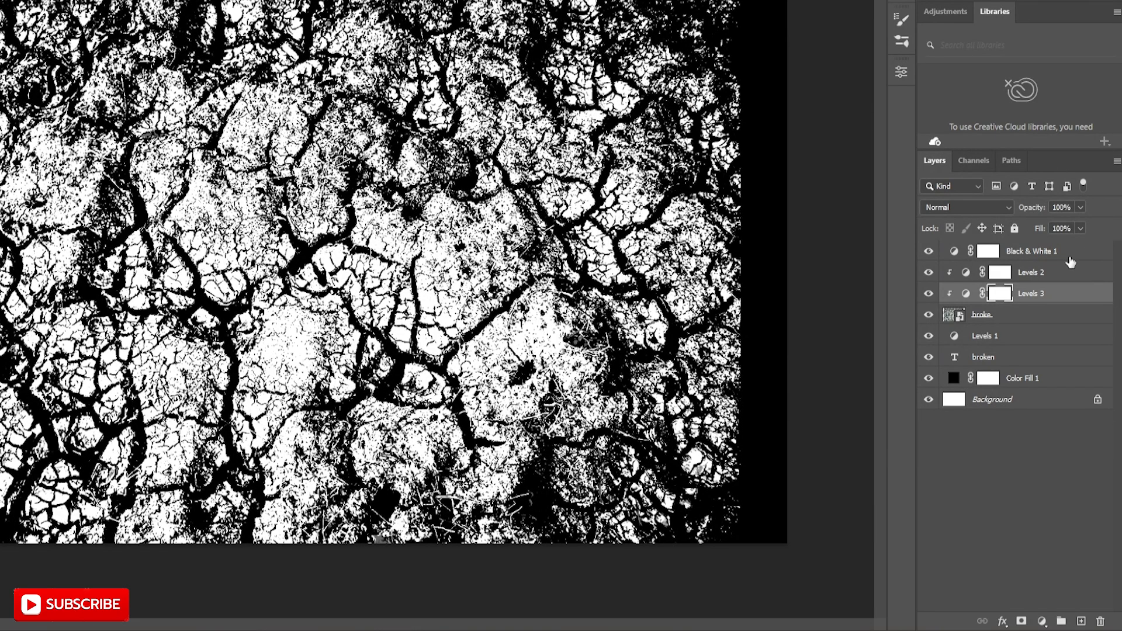
# - Clip the cracked-ground image to the BROKEN text layer and scale the image down to about 66.6%
pyautogui.click(1070, 259)
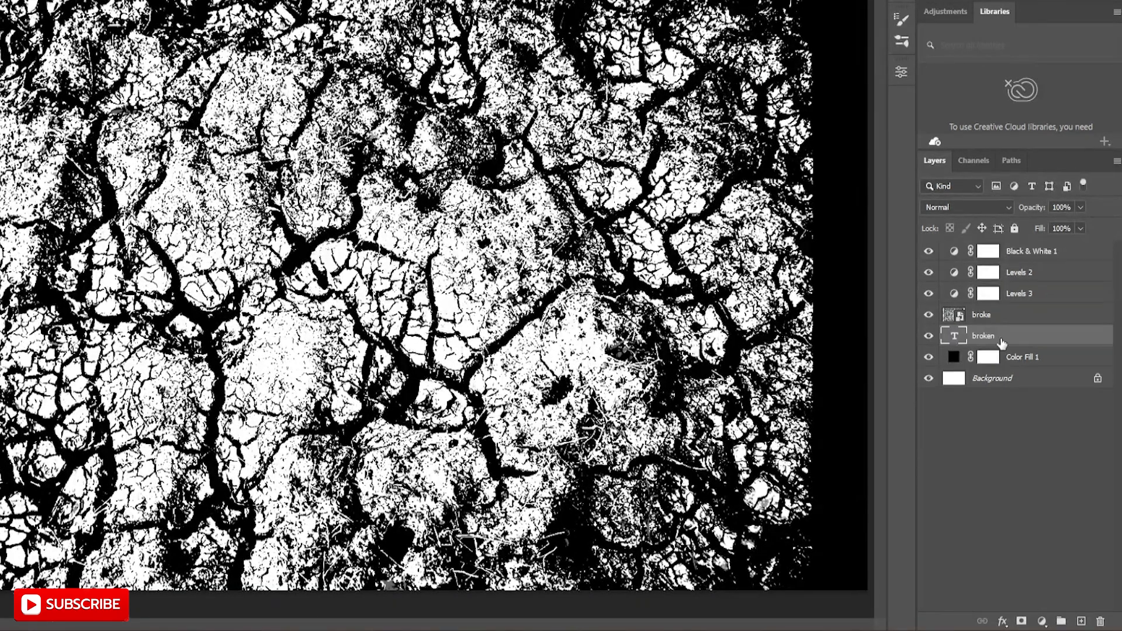
pyautogui.keyDown('alt'); pyautogui.click(1014, 320); pyautogui.keyUp('alt')
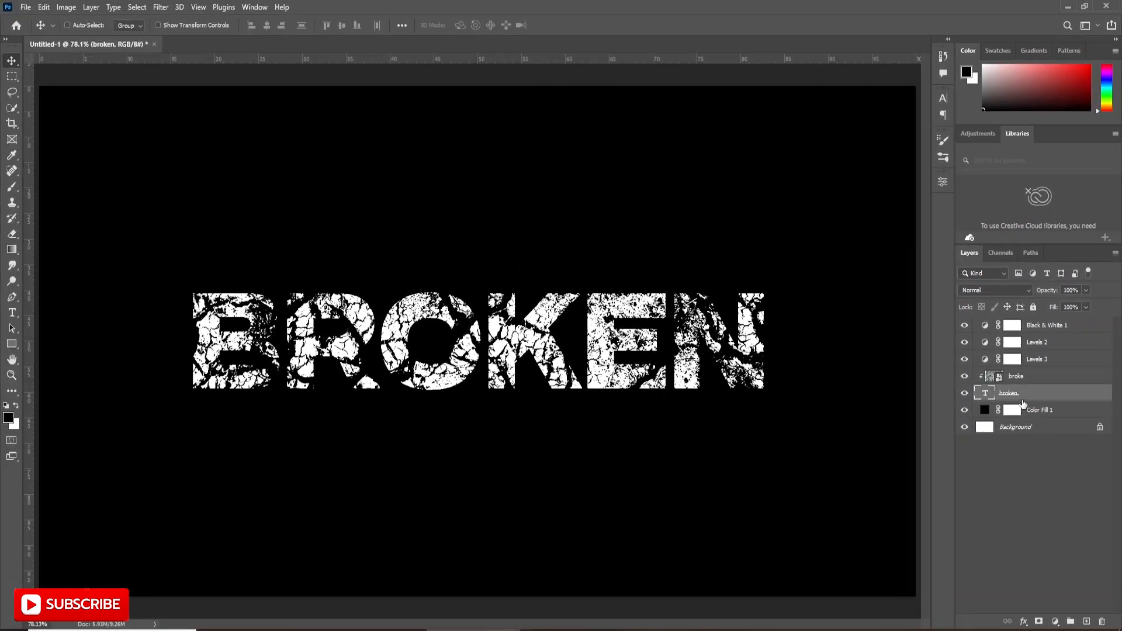
pyautogui.click(1021, 378)
pyautogui.hotkey('ctrl', 't')
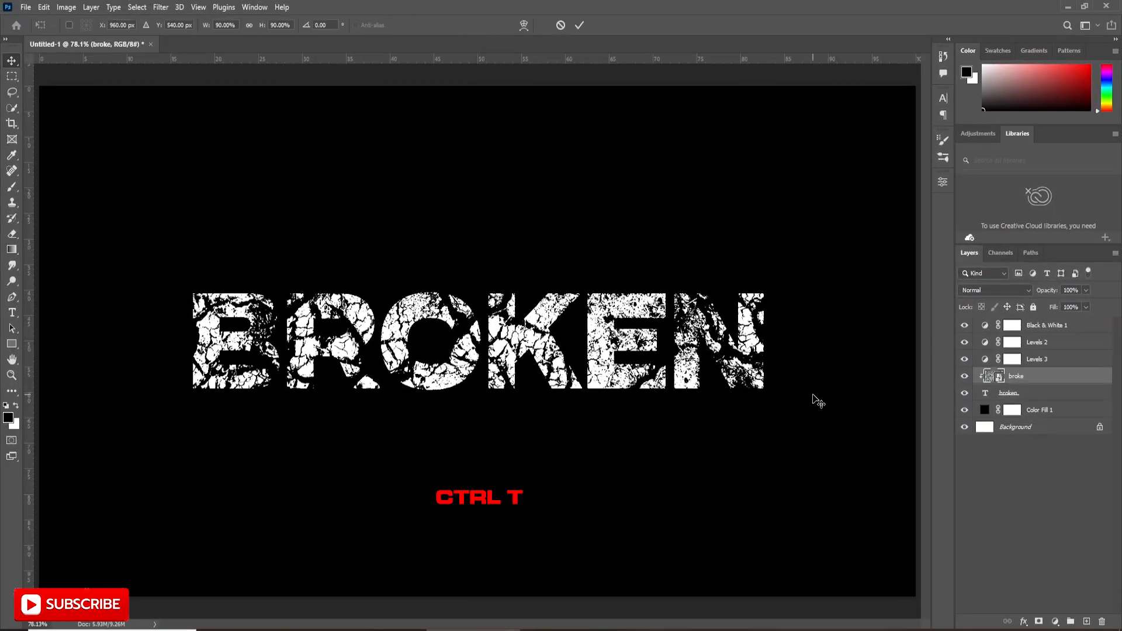
pyautogui.moveTo(864, 593); pyautogui.dragTo(786, 543)
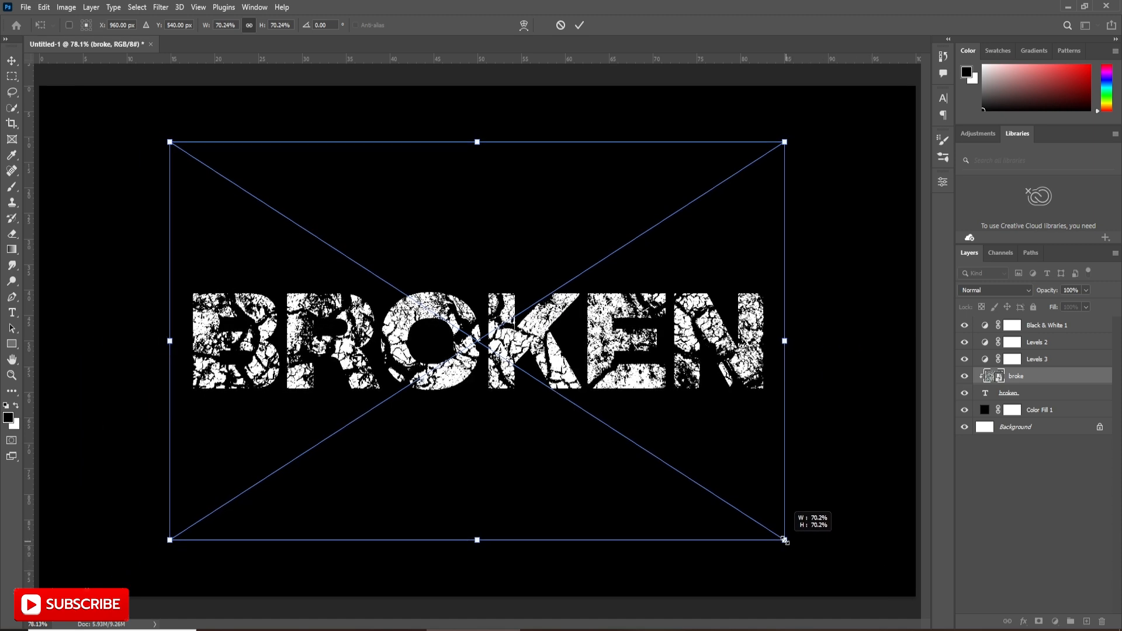
pyautogui.moveTo(787, 542); pyautogui.dragTo(772, 527)
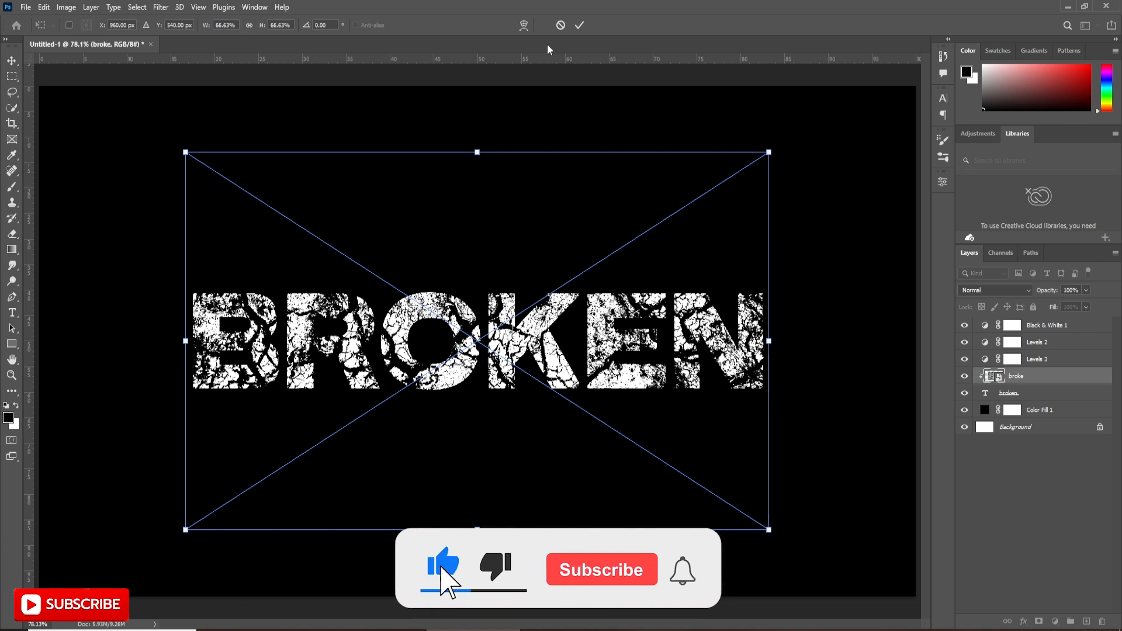
pyautogui.click(579, 25)
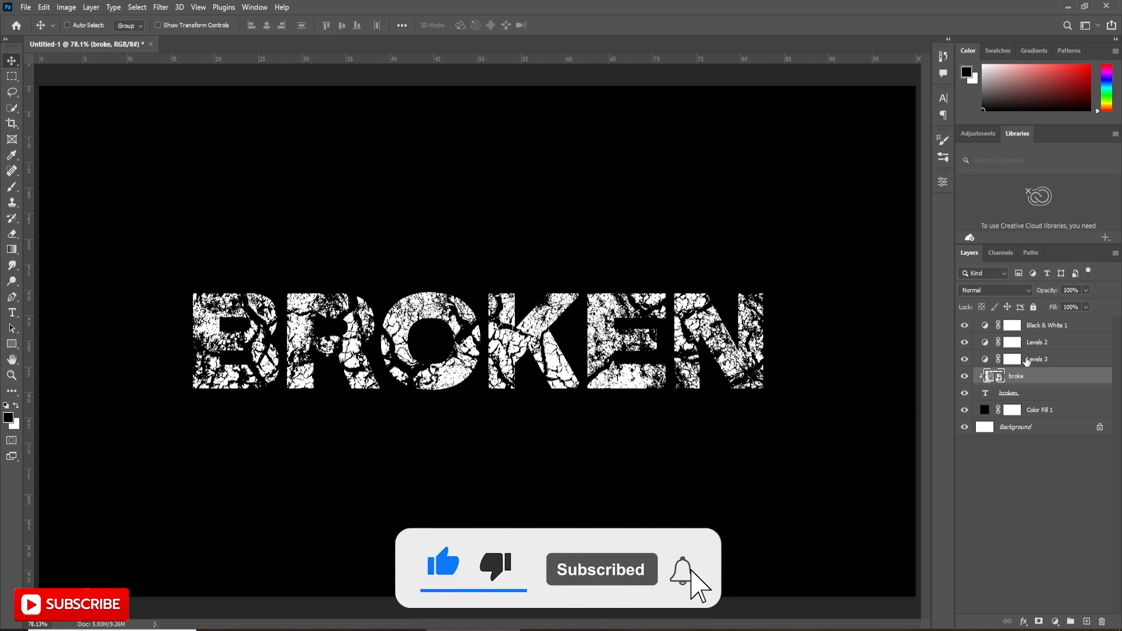
# - Group the adjustment, texture and text layers, and create a merged copy of the group above the hidden original
pyautogui.click(1051, 323)
pyautogui.keyDown('shift'); pyautogui.click(1027, 396); pyautogui.keyUp('shift')
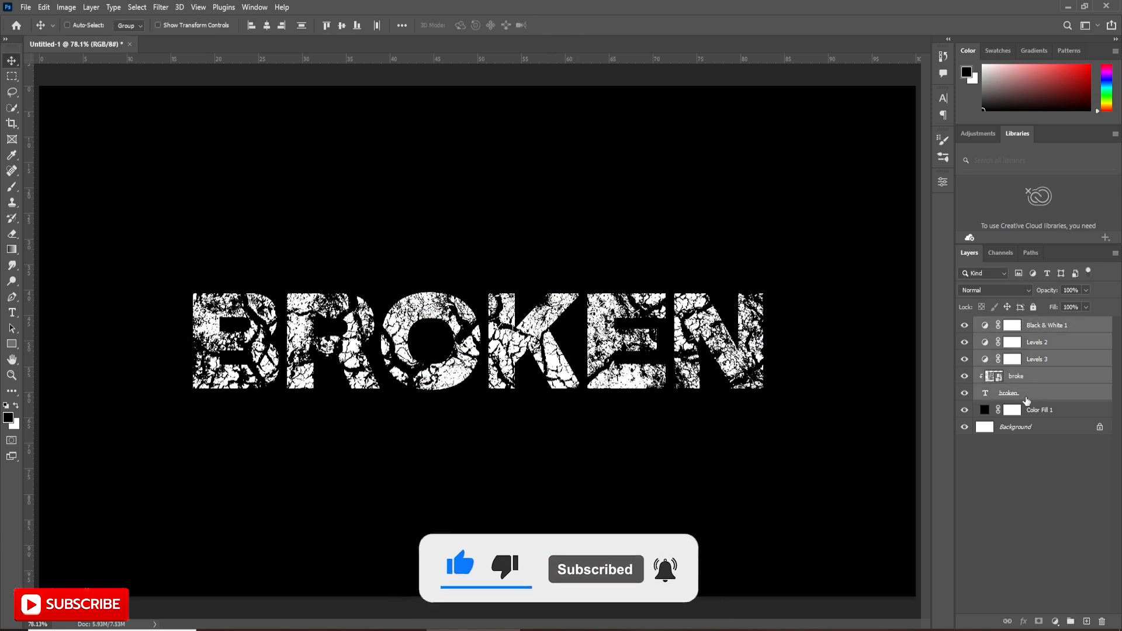
pyautogui.hotkey('ctrl', 'g')
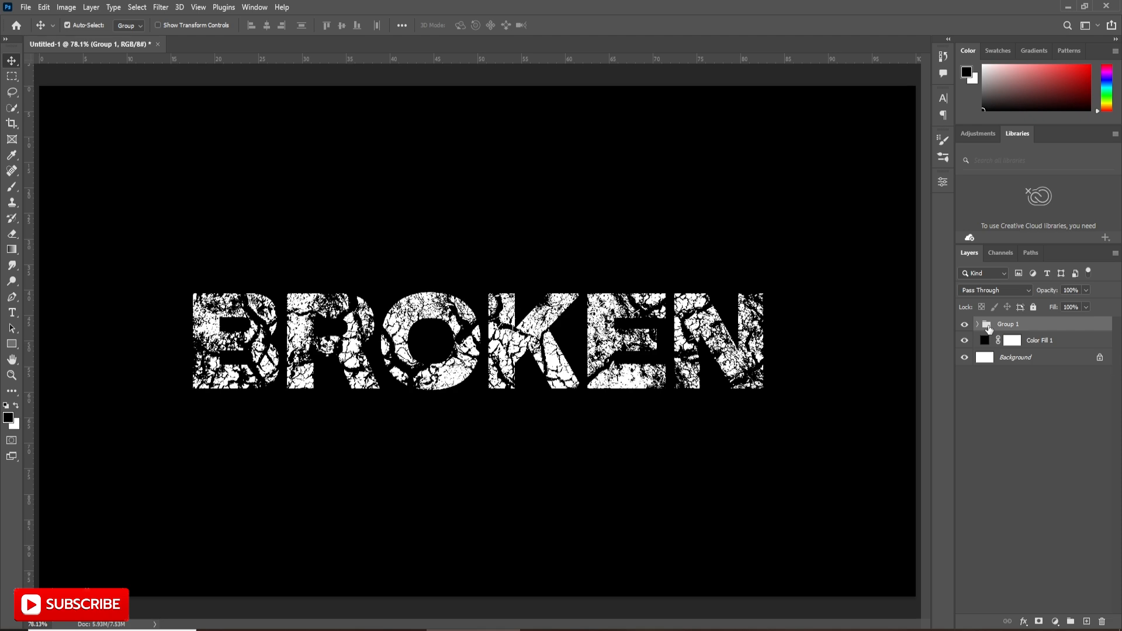
pyautogui.hotkey('ctrl', 'j')
pyautogui.hotkey('ctrl', 'e')
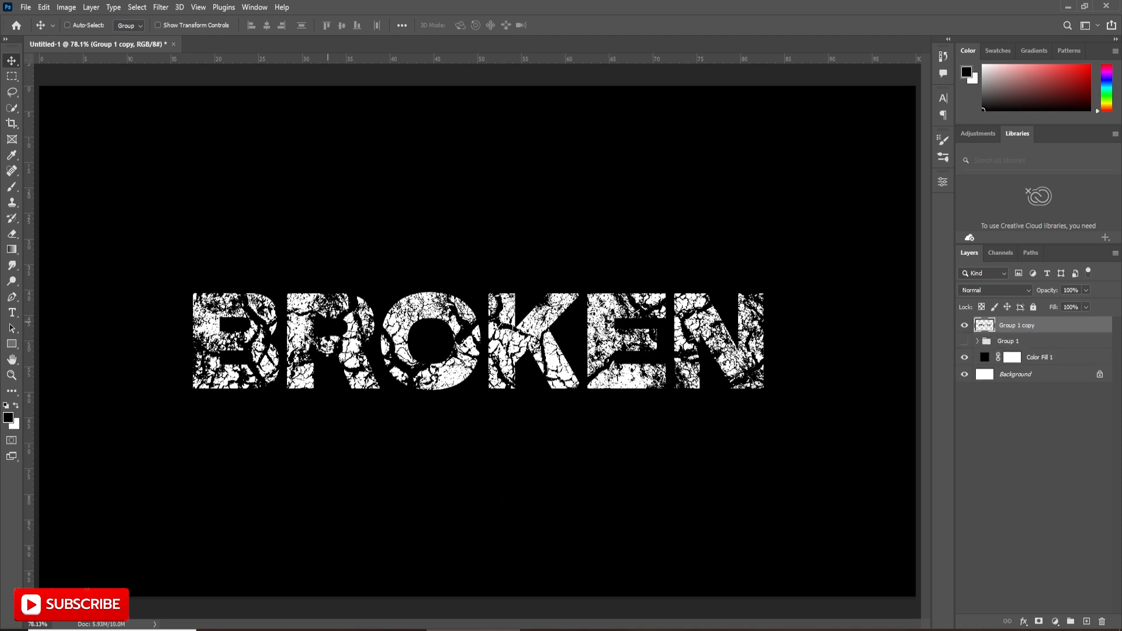
# - Select the cracked chunk at the upper right of the letter B with the Lasso tool and shift it slightly upward
pyautogui.scroll(5, 197, 325)
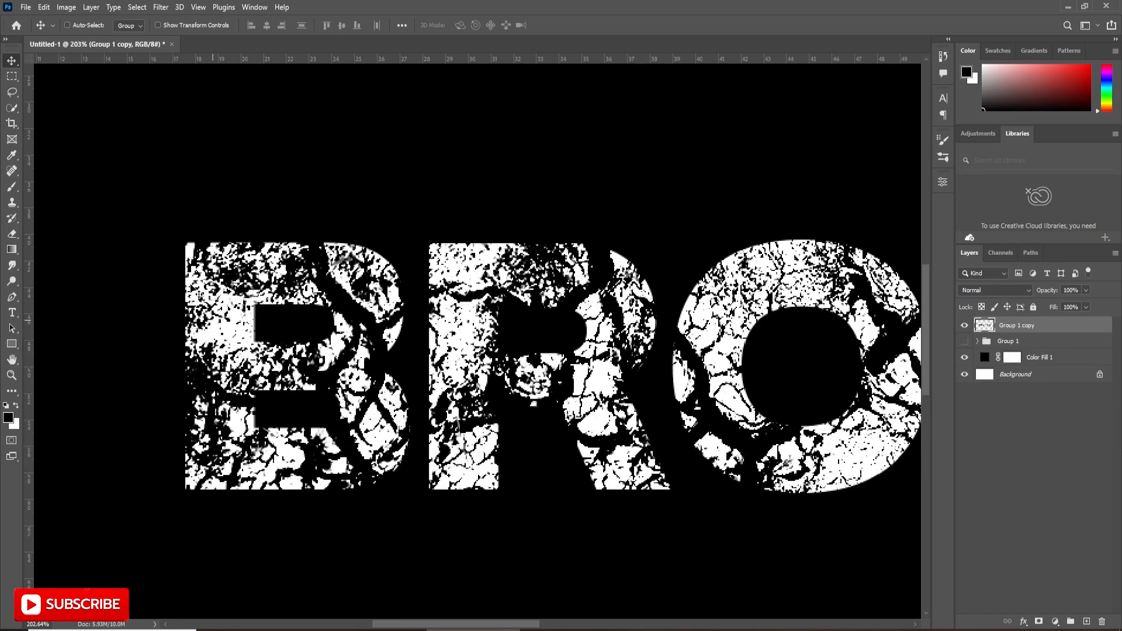
pyautogui.click(12, 95)
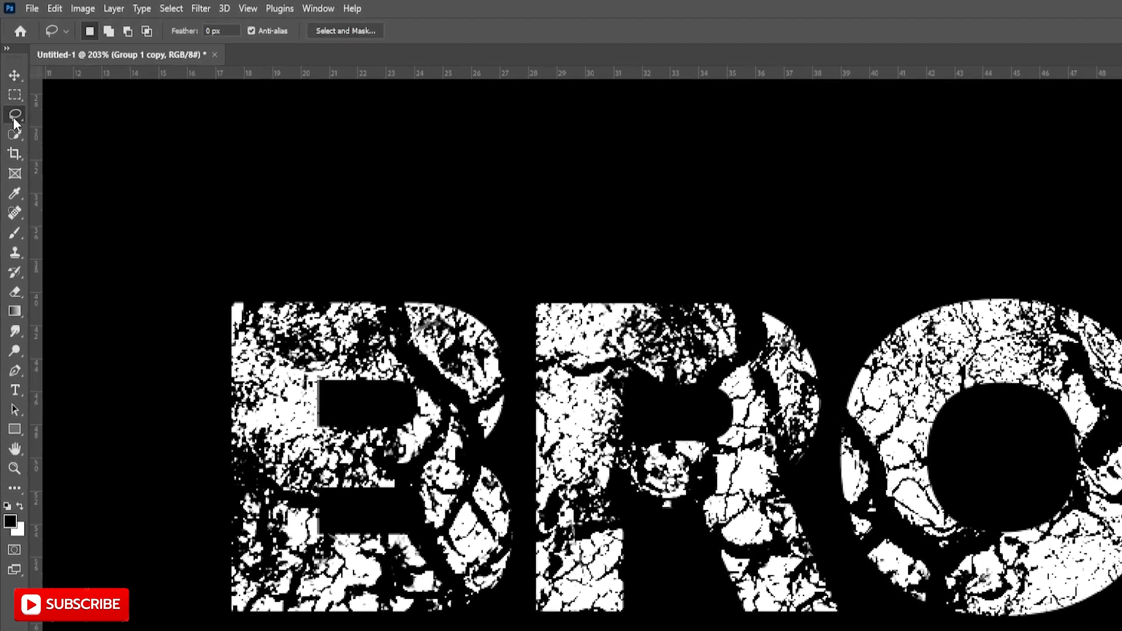
pyautogui.rightClick(13, 118)
pyautogui.click(61, 119)
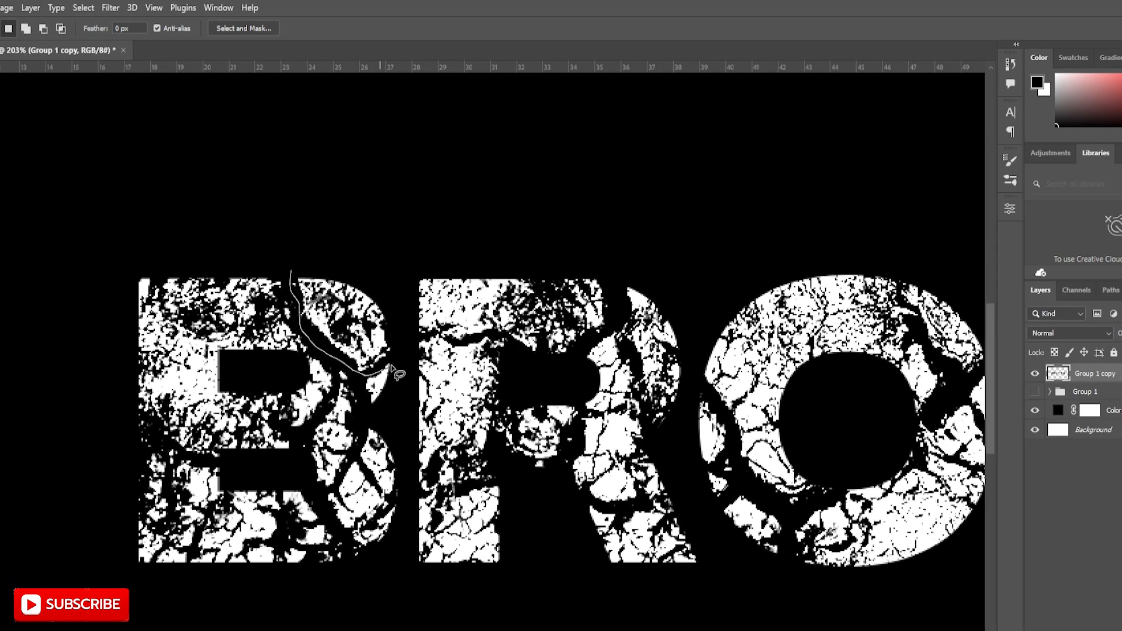
pyautogui.moveTo(292, 270); pyautogui.dragTo(294, 276)
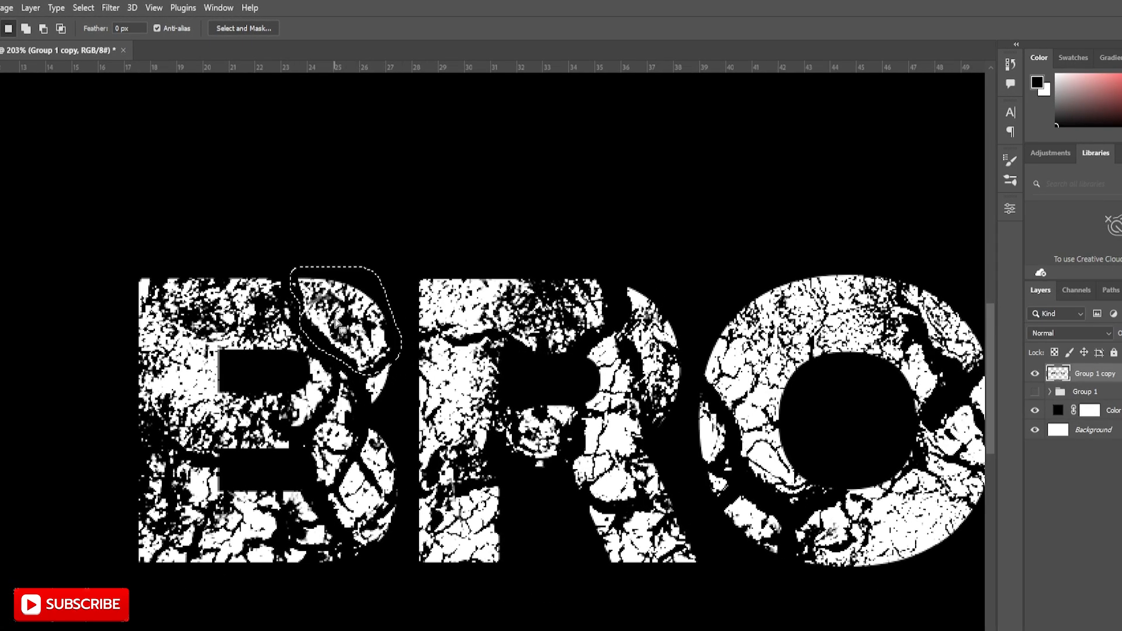
pyautogui.keyDown('ctrl'); pyautogui.moveTo(336, 320); pyautogui.dragTo(335, 309); pyautogui.keyUp('ctrl')
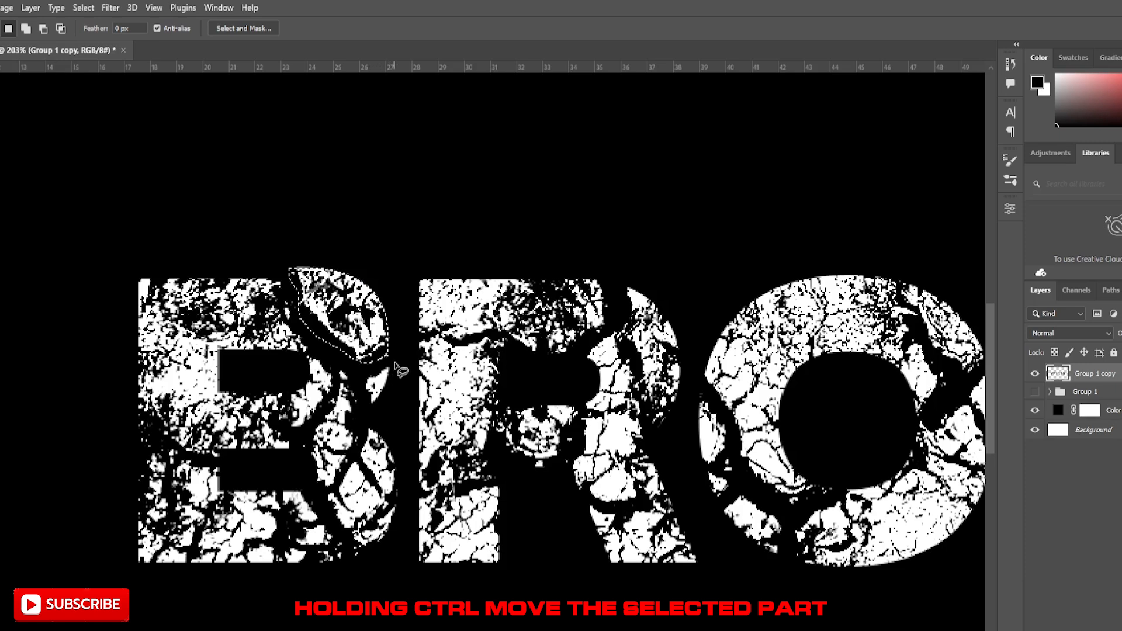
# - Lasso the cracked chunks along the waist and lower bowl of the letter B, shift them slightly, and clear the selection
pyautogui.moveTo(395, 363)
pyautogui.mouseDown()
pyautogui.moveTo(363, 378)
pyautogui.moveTo(375, 409)
pyautogui.moveTo(394, 367)
pyautogui.moveTo(373, 379)
pyautogui.mouseUp()
pyautogui.moveTo(385, 420)
pyautogui.mouseDown()
pyautogui.moveTo(363, 462)
pyautogui.moveTo(391, 501)
pyautogui.moveTo(404, 481)
pyautogui.moveTo(384, 421)
pyautogui.mouseUp()
pyautogui.keyDown('ctrl'); pyautogui.moveTo(381, 466); pyautogui.dragTo(384, 451); pyautogui.keyUp('ctrl')
pyautogui.moveTo(400, 500); pyautogui.dragTo(387, 525)
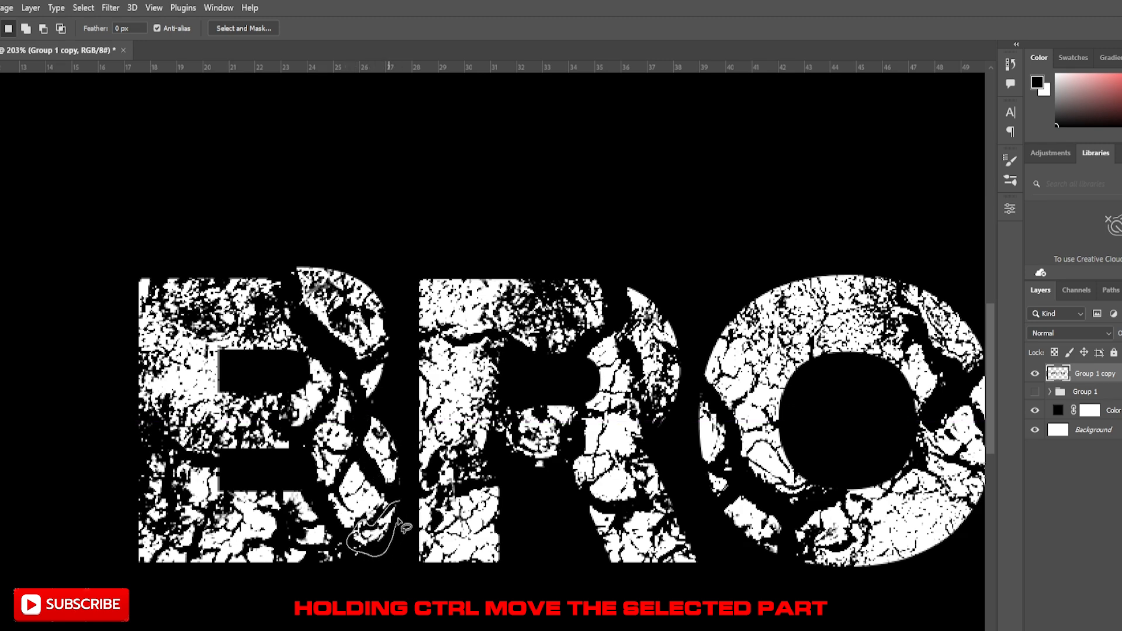
pyautogui.moveTo(402, 500)
pyautogui.mouseDown()
pyautogui.moveTo(380, 535)
pyautogui.moveTo(390, 539)
pyautogui.moveTo(389, 515)
pyautogui.mouseUp()
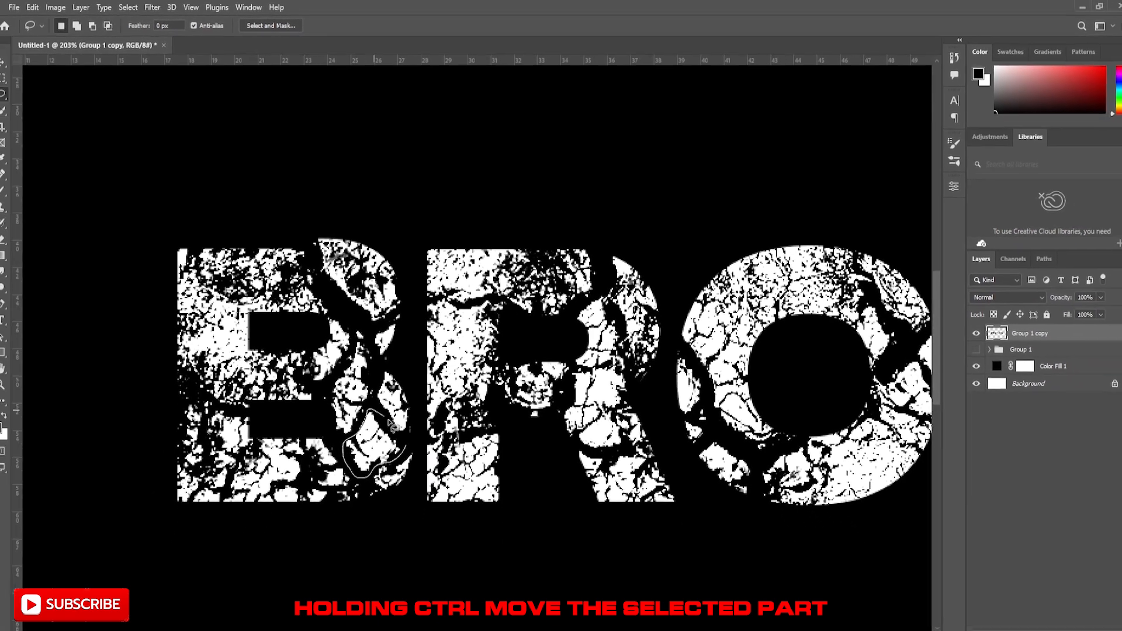
pyautogui.hotkey('ctrl', 'd')
# - Lasso chunks at the middle and along the top edge of the B and nudge them slightly out of place
pyautogui.moveTo(328, 393)
pyautogui.mouseDown()
pyautogui.moveTo(364, 398)
pyautogui.moveTo(332, 378)
pyautogui.mouseUp()
pyautogui.moveTo(356, 393)
pyautogui.keyDown('ctrl'); pyautogui.mouseDown()
pyautogui.moveTo(309, 274)
pyautogui.moveTo(279, 249)
pyautogui.mouseUp(); pyautogui.keyUp('ctrl')
pyautogui.moveTo(257, 266)
pyautogui.mouseDown()
pyautogui.moveTo(242, 248)
pyautogui.moveTo(251, 240)
pyautogui.mouseUp()
pyautogui.moveTo(203, 239)
pyautogui.mouseDown()
pyautogui.moveTo(190, 271)
pyautogui.moveTo(181, 252)
pyautogui.mouseUp()
pyautogui.keyDown('ctrl'); pyautogui.moveTo(192, 257); pyautogui.dragTo(191, 249); pyautogui.keyUp('ctrl')
pyautogui.moveTo(205, 244)
pyautogui.mouseDown()
pyautogui.moveTo(209, 263)
pyautogui.moveTo(224, 243)
pyautogui.mouseUp()
pyautogui.keyDown('ctrl'); pyautogui.moveTo(217, 257); pyautogui.dragTo(217, 249); pyautogui.keyUp('ctrl')
# - Separate and slightly offset fragments along the B's stem, from its outer edge down to the lower corner
pyautogui.moveTo(228, 370)
pyautogui.mouseDown()
pyautogui.moveTo(213, 421)
pyautogui.moveTo(188, 391)
pyautogui.mouseUp()
pyautogui.keyDown('ctrl'); pyautogui.moveTo(199, 403); pyautogui.dragTo(197, 395); pyautogui.keyUp('ctrl')
pyautogui.moveTo(181, 317)
pyautogui.mouseDown()
pyautogui.moveTo(217, 292)
pyautogui.moveTo(188, 271)
pyautogui.mouseUp()
pyautogui.keyDown('ctrl'); pyautogui.moveTo(199, 291); pyautogui.dragTo(196, 291); pyautogui.keyUp('ctrl')
pyautogui.moveTo(208, 461)
pyautogui.mouseDown()
pyautogui.moveTo(196, 496)
pyautogui.moveTo(210, 453)
pyautogui.mouseUp()
pyautogui.keyDown('ctrl'); pyautogui.moveTo(199, 470); pyautogui.dragTo(239, 482); pyautogui.keyUp('ctrl')
# - Lasso and nudge fragments around the B's lower counter, crossbar and stem
pyautogui.moveTo(247, 444)
pyautogui.mouseDown()
pyautogui.moveTo(266, 428)
pyautogui.moveTo(251, 441)
pyautogui.mouseUp()
pyautogui.moveTo(255, 428)
pyautogui.keyDown('ctrl'); pyautogui.mouseDown()
pyautogui.moveTo(225, 418)
pyautogui.moveTo(252, 405)
pyautogui.mouseUp(); pyautogui.keyUp('ctrl')
pyautogui.keyDown('ctrl'); pyautogui.moveTo(238, 413); pyautogui.dragTo(219, 435); pyautogui.keyUp('ctrl')
pyautogui.keyDown('ctrl'); pyautogui.moveTo(223, 412); pyautogui.dragTo(224, 407); pyautogui.keyUp('ctrl')
pyautogui.moveTo(244, 435)
pyautogui.mouseDown()
pyautogui.moveTo(300, 448)
pyautogui.moveTo(304, 423)
pyautogui.moveTo(268, 426)
pyautogui.mouseUp()
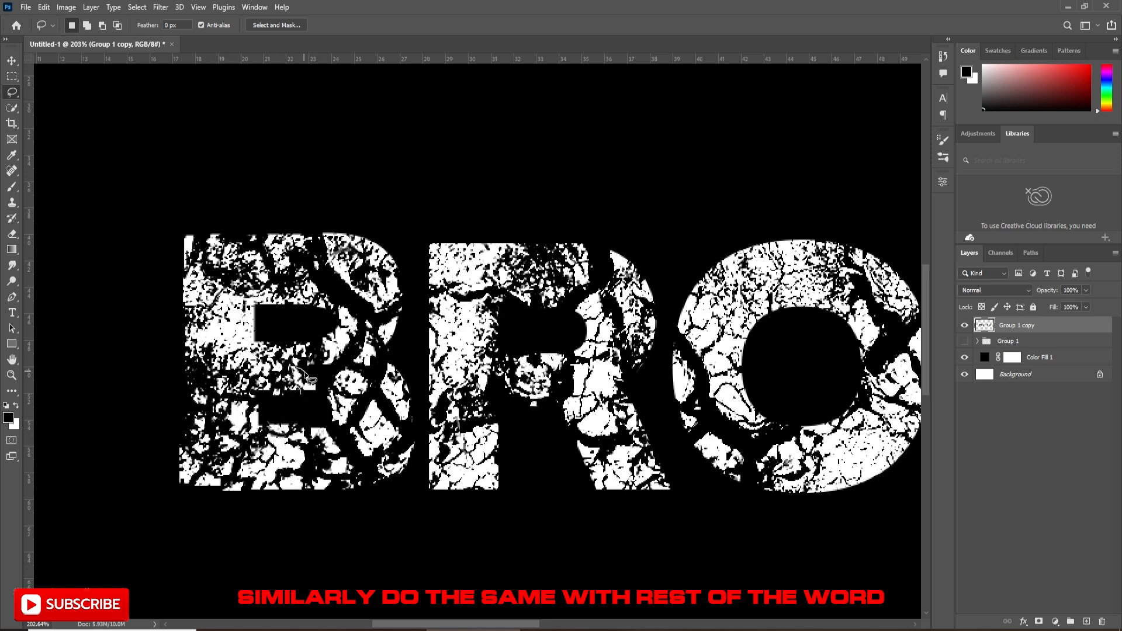
pyautogui.moveTo(305, 373)
pyautogui.mouseDown()
pyautogui.moveTo(284, 392)
pyautogui.moveTo(321, 378)
pyautogui.mouseUp()
pyautogui.keyDown('ctrl'); pyautogui.moveTo(202, 313); pyautogui.dragTo(200, 311); pyautogui.keyUp('ctrl')
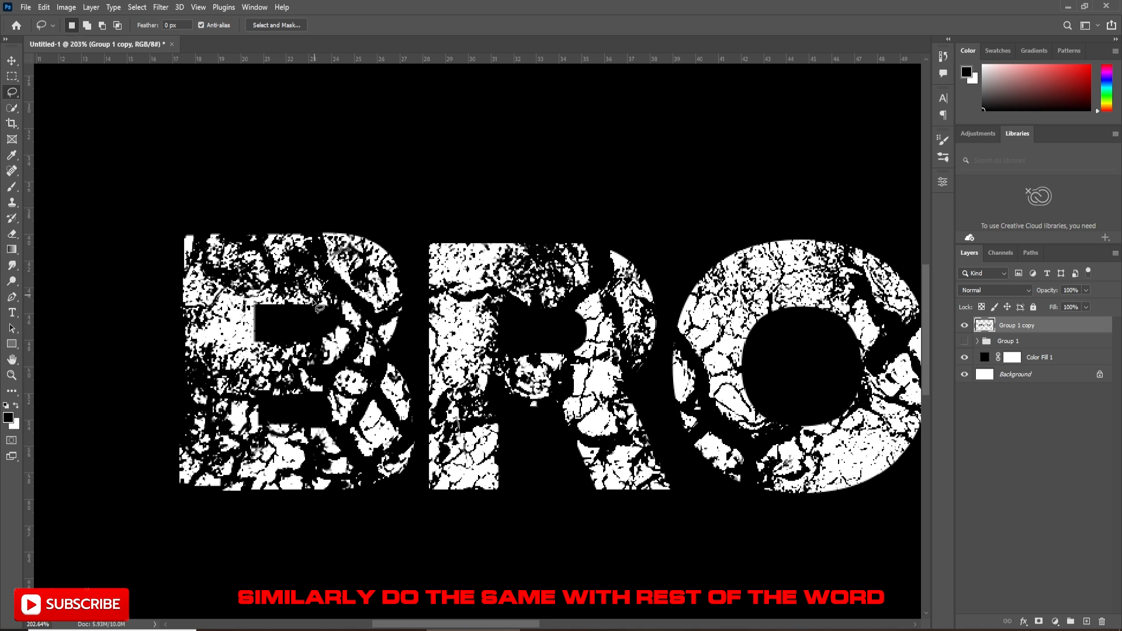
# - Select small pieces on the B's upper bowl and shift them slightly outward and upward
pyautogui.moveTo(384, 257); pyautogui.dragTo(383, 262)
pyautogui.keyDown('ctrl'); pyautogui.moveTo(387, 262); pyautogui.dragTo(392, 262); pyautogui.keyUp('ctrl')
pyautogui.moveTo(364, 248)
pyautogui.mouseDown()
pyautogui.moveTo(321, 239)
pyautogui.moveTo(365, 257)
pyautogui.mouseUp()
pyautogui.keyDown('ctrl'); pyautogui.moveTo(352, 247); pyautogui.dragTo(350, 242); pyautogui.keyUp('ctrl')
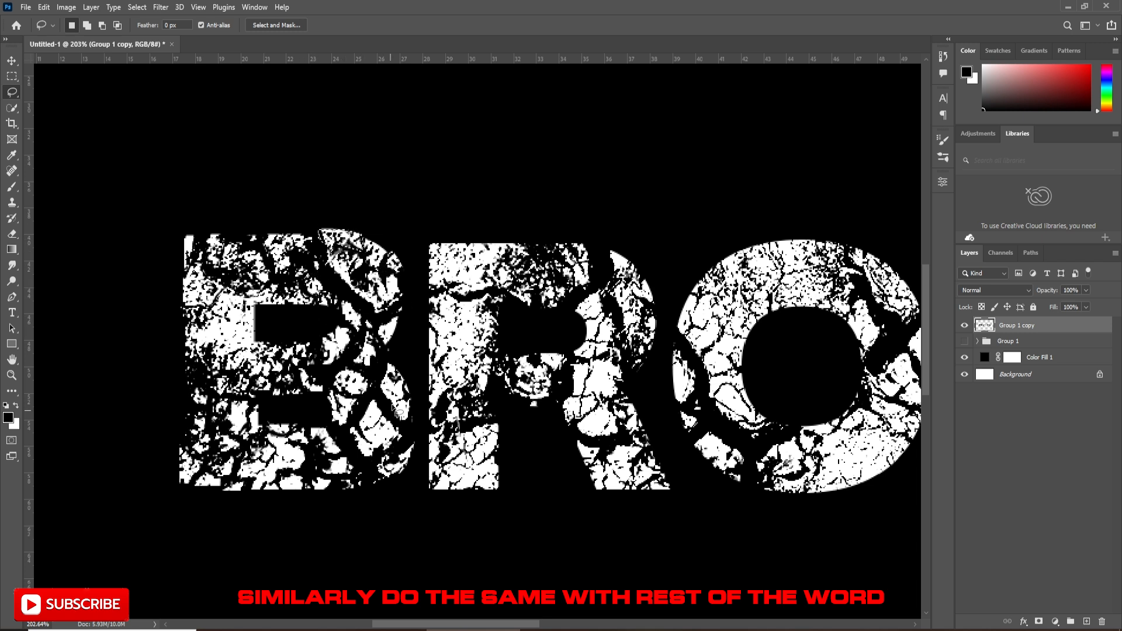
pyautogui.moveTo(395, 416)
pyautogui.mouseDown()
pyautogui.moveTo(409, 422)
pyautogui.moveTo(388, 390)
pyautogui.mouseUp()
# - Lasso fragments along the top edge and upper stem of the letter R and move them slightly upward and outward
pyautogui.hscroll(3, 414, 488)
pyautogui.moveTo(498, 240)
pyautogui.mouseDown()
pyautogui.moveTo(522, 328)
pyautogui.moveTo(561, 308)
pyautogui.moveTo(509, 239)
pyautogui.mouseUp()
pyautogui.keyDown('ctrl'); pyautogui.moveTo(526, 275); pyautogui.dragTo(523, 263); pyautogui.keyUp('ctrl')
pyautogui.moveTo(488, 240)
pyautogui.mouseDown()
pyautogui.moveTo(495, 251)
pyautogui.moveTo(468, 238)
pyautogui.mouseUp()
pyautogui.keyDown('ctrl'); pyautogui.moveTo(471, 257); pyautogui.dragTo(472, 252); pyautogui.keyUp('ctrl')
pyautogui.moveTo(325, 297)
pyautogui.mouseDown()
pyautogui.moveTo(326, 245)
pyautogui.moveTo(323, 290)
pyautogui.mouseUp()
pyautogui.keyDown('ctrl'); pyautogui.moveTo(368, 263); pyautogui.dragTo(371, 256); pyautogui.keyUp('ctrl')
pyautogui.moveTo(319, 297)
pyautogui.mouseDown()
pyautogui.moveTo(407, 307)
pyautogui.moveTo(318, 396)
pyautogui.moveTo(319, 297)
pyautogui.mouseUp()
# - Lasso and nudge chunks around the inner bowl and the middle junction of the R
pyautogui.moveTo(359, 357)
pyautogui.keyDown('ctrl'); pyautogui.mouseDown()
pyautogui.moveTo(333, 320)
pyautogui.moveTo(333, 363)
pyautogui.moveTo(468, 358)
pyautogui.mouseUp(); pyautogui.keyUp('ctrl')
pyautogui.keyDown('ctrl'); pyautogui.moveTo(457, 363); pyautogui.dragTo(454, 354); pyautogui.keyUp('ctrl')
pyautogui.moveTo(468, 398)
pyautogui.mouseDown()
pyautogui.moveTo(491, 398)
pyautogui.moveTo(472, 410)
pyautogui.mouseUp()
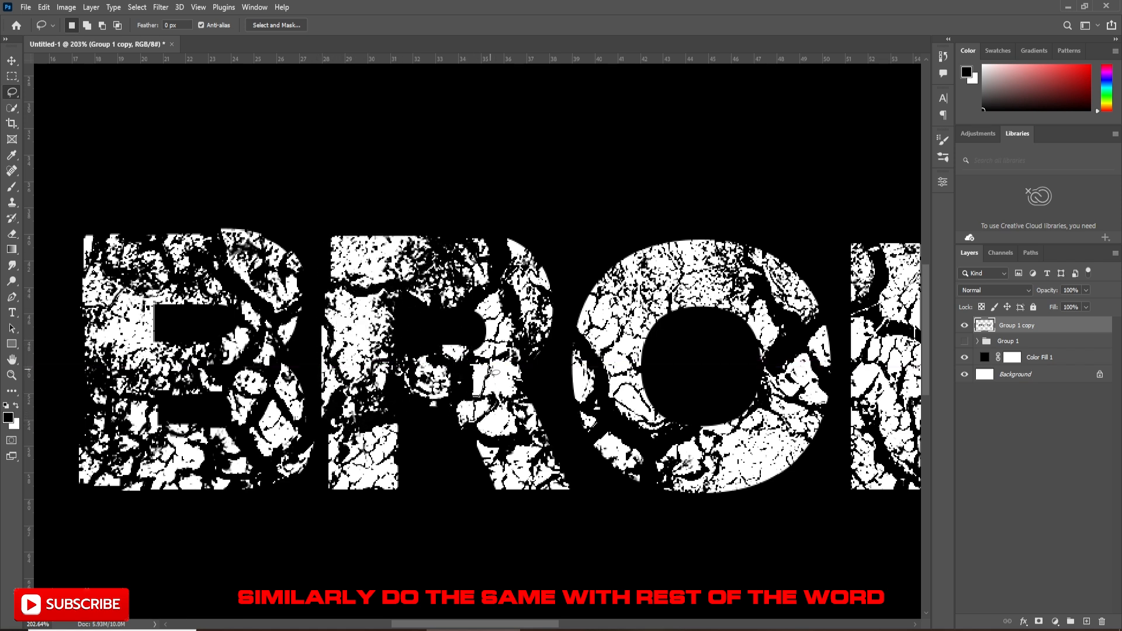
pyautogui.moveTo(484, 365); pyautogui.dragTo(486, 369)
pyautogui.keyDown('ctrl'); pyautogui.moveTo(478, 379); pyautogui.dragTo(473, 378); pyautogui.keyUp('ctrl')
pyautogui.moveTo(480, 339); pyautogui.dragTo(485, 320)
pyautogui.keyDown('ctrl'); pyautogui.moveTo(495, 329); pyautogui.dragTo(476, 311); pyautogui.keyUp('ctrl')
pyautogui.keyDown('ctrl'); pyautogui.moveTo(490, 307); pyautogui.dragTo(485, 304); pyautogui.keyUp('ctrl')
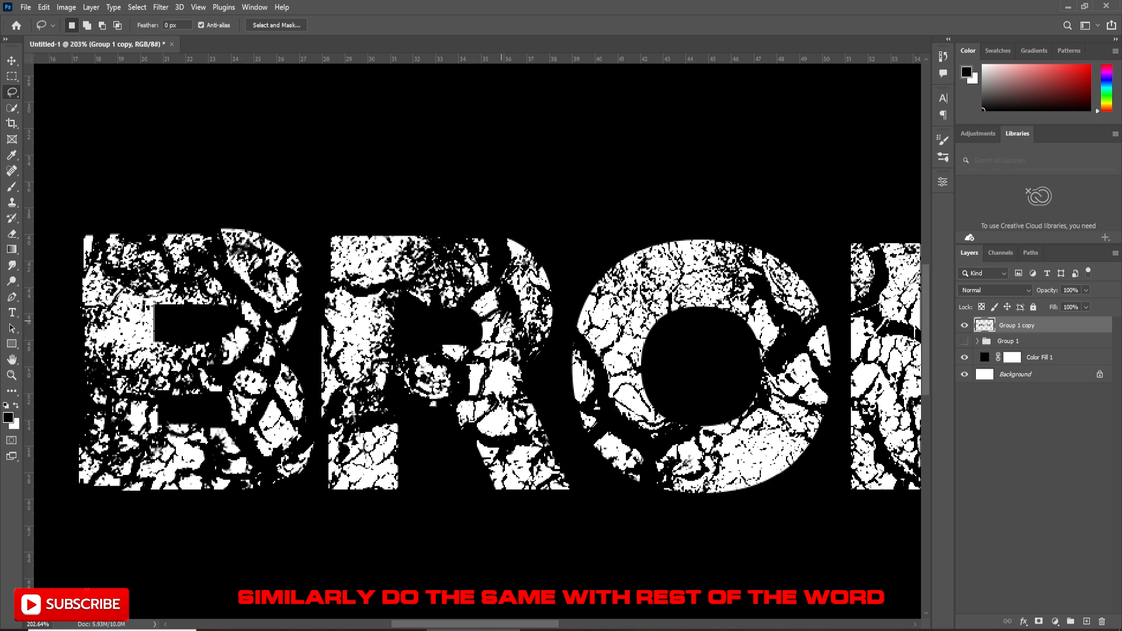
# - Select pieces on the outer curve of the R's bowl and shift them slightly away from the crack
pyautogui.moveTo(508, 345); pyautogui.dragTo(531, 307)
pyautogui.moveTo(541, 257)
pyautogui.mouseDown()
pyautogui.moveTo(521, 240)
pyautogui.moveTo(527, 250)
pyautogui.mouseUp()
pyautogui.keyDown('ctrl'); pyautogui.moveTo(514, 249); pyautogui.dragTo(506, 245); pyautogui.keyUp('ctrl')
pyautogui.moveTo(529, 269)
pyautogui.mouseDown()
pyautogui.moveTo(554, 303)
pyautogui.moveTo(543, 307)
pyautogui.mouseUp()
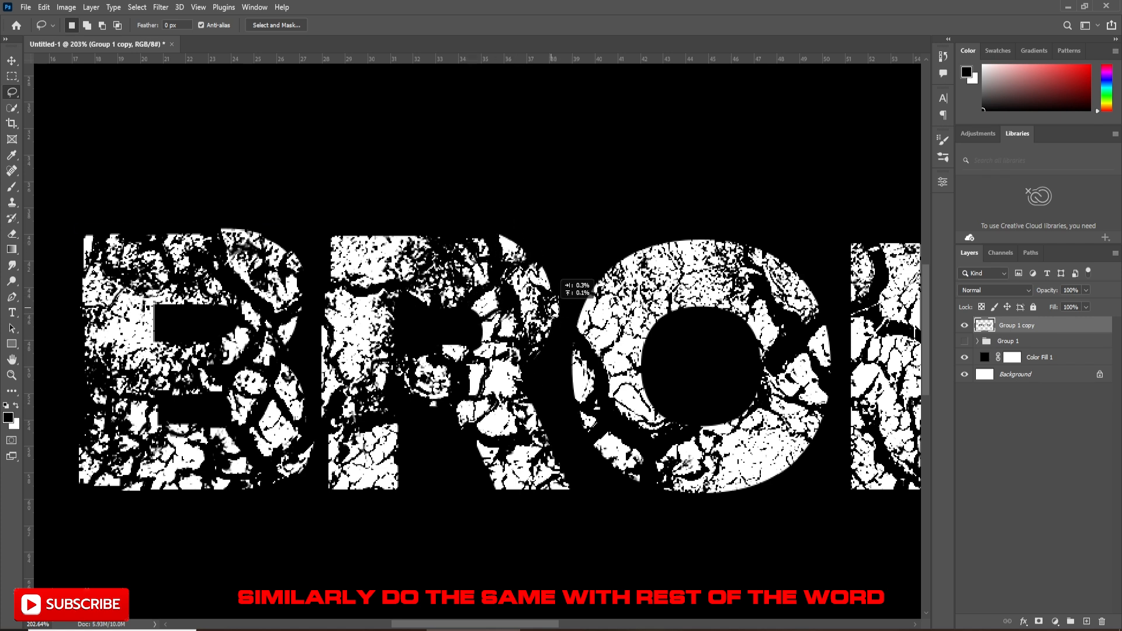
# - Lasso the cracked fragments along the R's diagonal leg and offset them slightly outward
pyautogui.moveTo(537, 395)
pyautogui.mouseDown()
pyautogui.moveTo(523, 415)
pyautogui.moveTo(544, 398)
pyautogui.mouseUp()
pyautogui.keyDown('ctrl'); pyautogui.moveTo(532, 416); pyautogui.dragTo(536, 414); pyautogui.keyUp('ctrl')
pyautogui.moveTo(475, 443)
pyautogui.mouseDown()
pyautogui.moveTo(497, 467)
pyautogui.moveTo(485, 452)
pyautogui.mouseUp()
pyautogui.moveTo(508, 462)
pyautogui.mouseDown()
pyautogui.moveTo(497, 474)
pyautogui.moveTo(509, 488)
pyautogui.mouseUp()
pyautogui.keyDown('ctrl'); pyautogui.moveTo(521, 474); pyautogui.dragTo(559, 462); pyautogui.keyUp('ctrl')
pyautogui.keyDown('ctrl'); pyautogui.moveTo(556, 459); pyautogui.dragTo(559, 457); pyautogui.keyUp('ctrl')
# - Break up the foot of the R's stem by lassoing its fragments and nudging them slightly apart
pyautogui.moveTo(354, 414)
pyautogui.mouseDown()
pyautogui.moveTo(352, 428)
pyautogui.moveTo(397, 422)
pyautogui.mouseUp()
pyautogui.keyDown('ctrl'); pyautogui.moveTo(377, 431); pyautogui.dragTo(380, 426); pyautogui.keyUp('ctrl')
pyautogui.moveTo(331, 493); pyautogui.dragTo(349, 485)
pyautogui.keyDown('ctrl'); pyautogui.moveTo(346, 478); pyautogui.dragTo(403, 474); pyautogui.keyUp('ctrl')
pyautogui.keyDown('ctrl'); pyautogui.moveTo(385, 477); pyautogui.dragTo(389, 480); pyautogui.keyUp('ctrl')
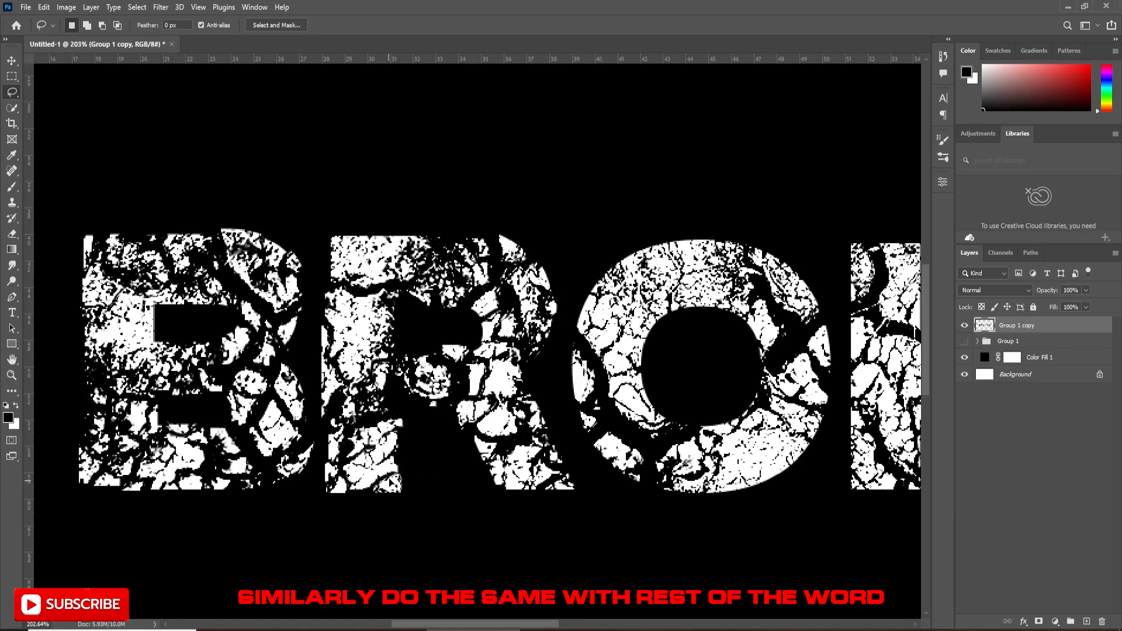
# - Lasso and slightly displace chunks on the inner rims and upper outer curve of the letter O
pyautogui.hscroll(3, 519, 602)
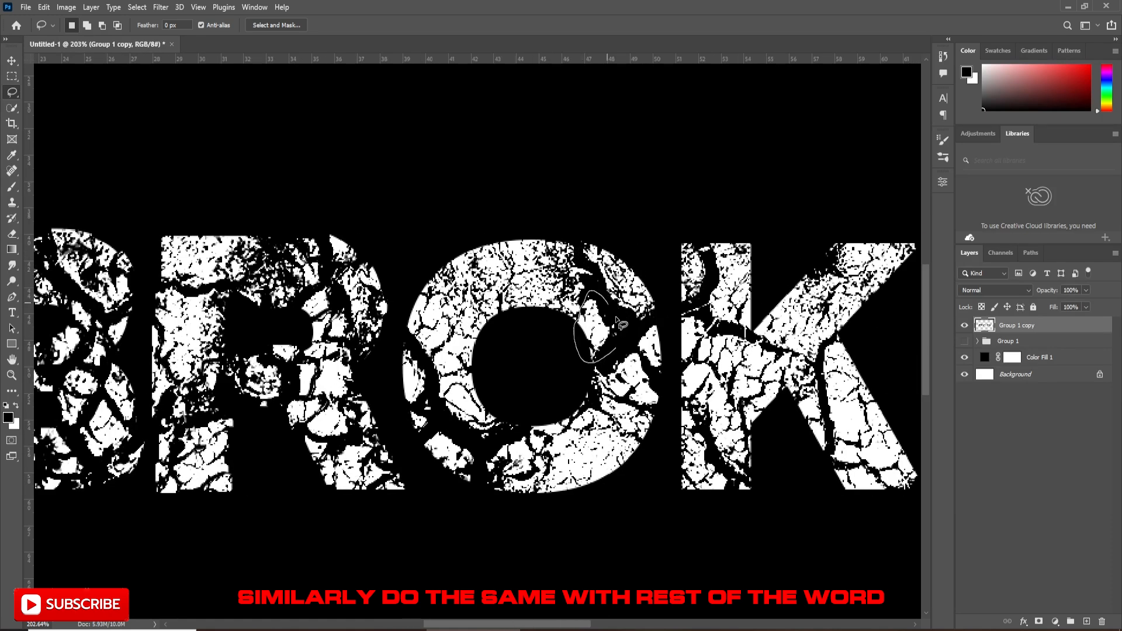
pyautogui.moveTo(479, 369); pyautogui.dragTo(467, 336)
pyautogui.keyDown('ctrl'); pyautogui.moveTo(468, 351); pyautogui.dragTo(450, 339); pyautogui.keyUp('ctrl')
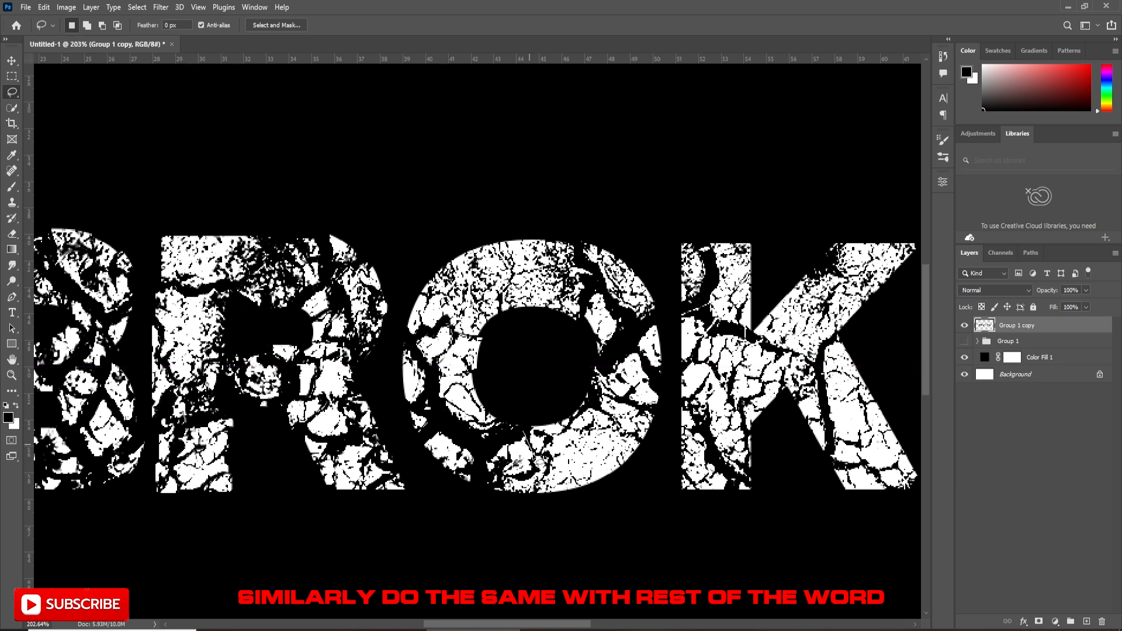
pyautogui.moveTo(508, 453)
pyautogui.mouseDown()
pyautogui.moveTo(529, 450)
pyautogui.moveTo(514, 450)
pyautogui.mouseUp()
pyautogui.moveTo(501, 316)
pyautogui.mouseDown()
pyautogui.moveTo(436, 301)
pyautogui.moveTo(467, 336)
pyautogui.moveTo(488, 309)
pyautogui.mouseUp()
pyautogui.moveTo(472, 244); pyautogui.dragTo(418, 291)
pyautogui.keyDown('ctrl'); pyautogui.moveTo(444, 272); pyautogui.dragTo(442, 269); pyautogui.keyUp('ctrl')
# - Select fragments on the O's top edge, lower outer curve and bottom and nudge them slightly
pyautogui.moveTo(557, 250)
pyautogui.mouseDown()
pyautogui.moveTo(548, 235)
pyautogui.moveTo(560, 251)
pyautogui.mouseUp()
pyautogui.click(629, 430)
pyautogui.moveTo(630, 430)
pyautogui.mouseDown()
pyautogui.moveTo(646, 407)
pyautogui.moveTo(643, 433)
pyautogui.mouseUp()
pyautogui.keyDown('ctrl'); pyautogui.moveTo(632, 418); pyautogui.dragTo(636, 422); pyautogui.keyUp('ctrl')
pyautogui.moveTo(529, 465)
pyautogui.mouseDown()
pyautogui.moveTo(507, 477)
pyautogui.moveTo(526, 470)
pyautogui.mouseUp()
pyautogui.moveTo(519, 453)
pyautogui.keyDown('ctrl'); pyautogui.mouseDown()
pyautogui.moveTo(426, 444)
pyautogui.moveTo(476, 459)
pyautogui.mouseUp(); pyautogui.keyUp('ctrl')
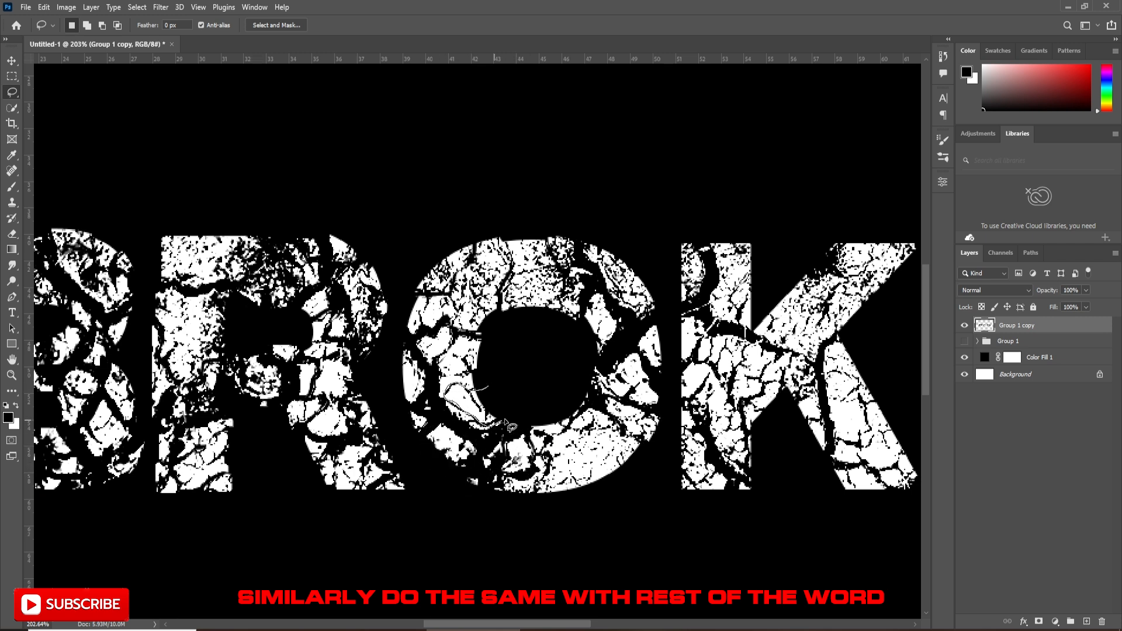
# - Displace pieces around the O's counter, including its lower inner rims and the section above the hole
pyautogui.moveTo(505, 422); pyautogui.dragTo(490, 388)
pyautogui.keyDown('ctrl'); pyautogui.moveTo(480, 402); pyautogui.dragTo(486, 407); pyautogui.keyUp('ctrl')
pyautogui.click(515, 380)
pyautogui.moveTo(566, 269)
pyautogui.mouseDown()
pyautogui.moveTo(502, 308)
pyautogui.moveTo(568, 274)
pyautogui.moveTo(542, 283)
pyautogui.mouseUp()
pyautogui.click(529, 339)
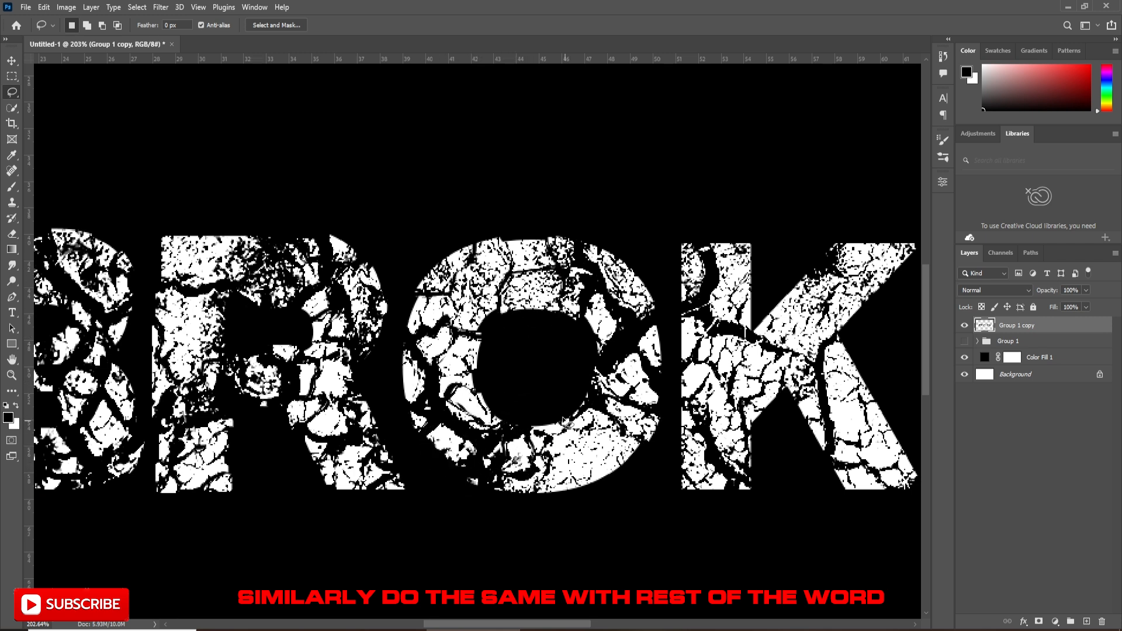
pyautogui.moveTo(564, 421); pyautogui.dragTo(552, 426)
pyautogui.keyDown('ctrl'); pyautogui.moveTo(552, 426); pyautogui.dragTo(550, 422); pyautogui.keyUp('ctrl')
# - Lasso fragments at the base and outer middle of the letter K's stem and shift them slightly outward
pyautogui.click(666, 458)
pyautogui.moveTo(730, 490)
pyautogui.mouseDown()
pyautogui.moveTo(673, 413)
pyautogui.moveTo(728, 491)
pyautogui.mouseUp()
pyautogui.keyDown('ctrl'); pyautogui.moveTo(695, 464); pyautogui.dragTo(689, 460); pyautogui.keyUp('ctrl')
pyautogui.click(667, 381)
pyautogui.moveTo(678, 399); pyautogui.dragTo(709, 368)
pyautogui.moveTo(691, 379)
pyautogui.keyDown('ctrl'); pyautogui.mouseDown()
pyautogui.moveTo(710, 310)
pyautogui.moveTo(687, 332)
pyautogui.mouseUp(); pyautogui.keyUp('ctrl')
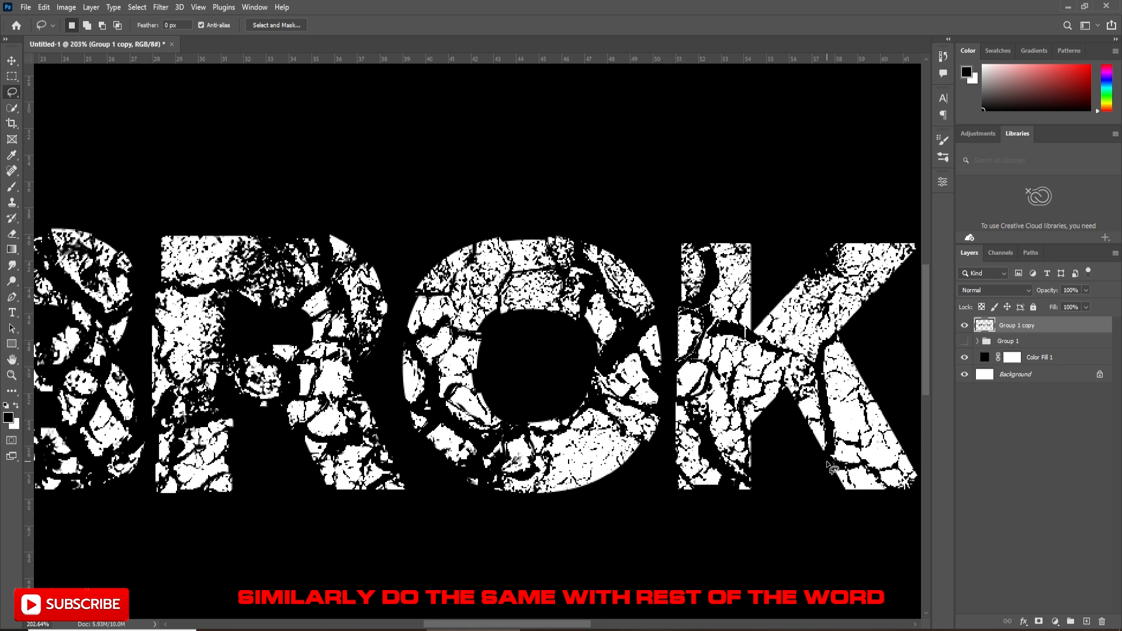
# - Lasso chunks along the K's lower diagonal leg and its foot and offset them slightly outward
pyautogui.moveTo(827, 463); pyautogui.dragTo(885, 489)
pyautogui.keyDown('ctrl'); pyautogui.moveTo(861, 478); pyautogui.dragTo(859, 480); pyautogui.keyUp('ctrl')
pyautogui.moveTo(830, 444)
pyautogui.mouseDown()
pyautogui.moveTo(856, 467)
pyautogui.moveTo(842, 457)
pyautogui.mouseUp()
pyautogui.moveTo(883, 402)
pyautogui.mouseDown()
pyautogui.moveTo(872, 437)
pyautogui.moveTo(880, 403)
pyautogui.mouseUp()
pyautogui.keyDown('ctrl'); pyautogui.moveTo(883, 434); pyautogui.dragTo(900, 474); pyautogui.keyUp('ctrl')
pyautogui.keyDown('ctrl'); pyautogui.moveTo(906, 470); pyautogui.dragTo(909, 473); pyautogui.keyUp('ctrl')
pyautogui.keyDown('ctrl'); pyautogui.moveTo(880, 291); pyautogui.dragTo(883, 292); pyautogui.keyUp('ctrl')
pyautogui.moveTo(862, 354)
pyautogui.mouseDown()
pyautogui.moveTo(858, 403)
pyautogui.moveTo(875, 374)
pyautogui.mouseUp()
pyautogui.keyDown('ctrl'); pyautogui.moveTo(859, 377); pyautogui.dragTo(863, 376); pyautogui.keyUp('ctrl')
# - Separate and nudge fragments on the inner edge and top of the K's stem and on its upper diagonal arm
pyautogui.moveTo(747, 430)
pyautogui.mouseDown()
pyautogui.moveTo(777, 387)
pyautogui.moveTo(769, 411)
pyautogui.mouseUp()
pyautogui.moveTo(721, 228)
pyautogui.mouseDown()
pyautogui.moveTo(750, 262)
pyautogui.moveTo(755, 240)
pyautogui.mouseUp()
pyautogui.keyDown('ctrl'); pyautogui.moveTo(747, 247); pyautogui.dragTo(749, 245); pyautogui.keyUp('ctrl')
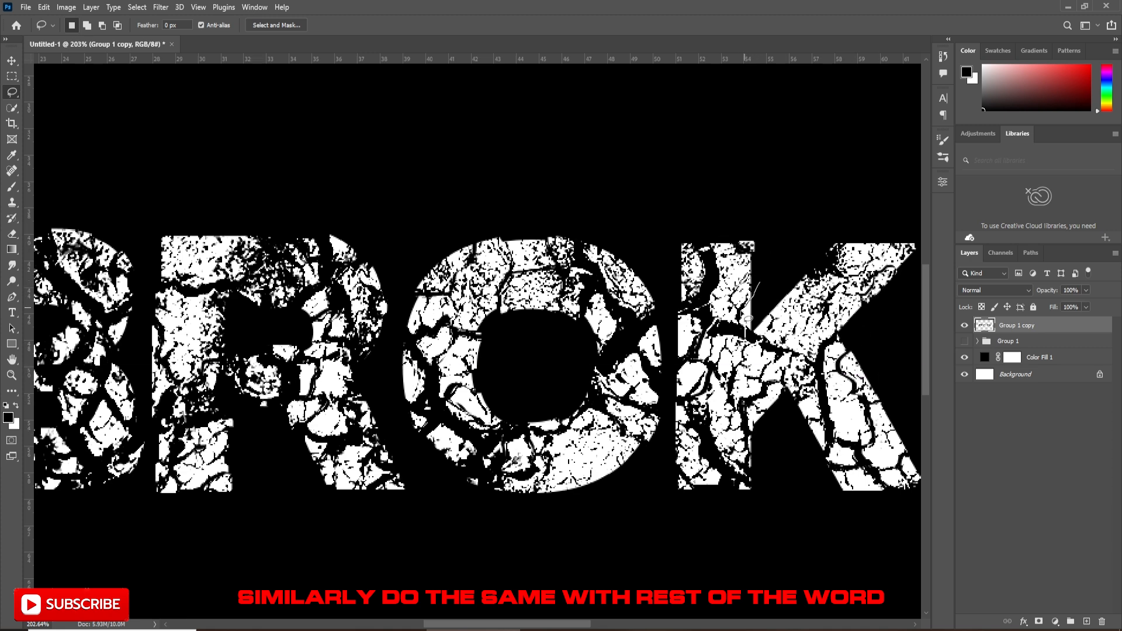
pyautogui.moveTo(744, 321); pyautogui.dragTo(755, 292)
pyautogui.keyDown('ctrl'); pyautogui.moveTo(748, 313); pyautogui.dragTo(752, 312); pyautogui.keyUp('ctrl')
pyautogui.moveTo(821, 271); pyautogui.dragTo(873, 242)
pyautogui.keyDown('ctrl'); pyautogui.moveTo(850, 255); pyautogui.dragTo(904, 236); pyautogui.keyUp('ctrl')
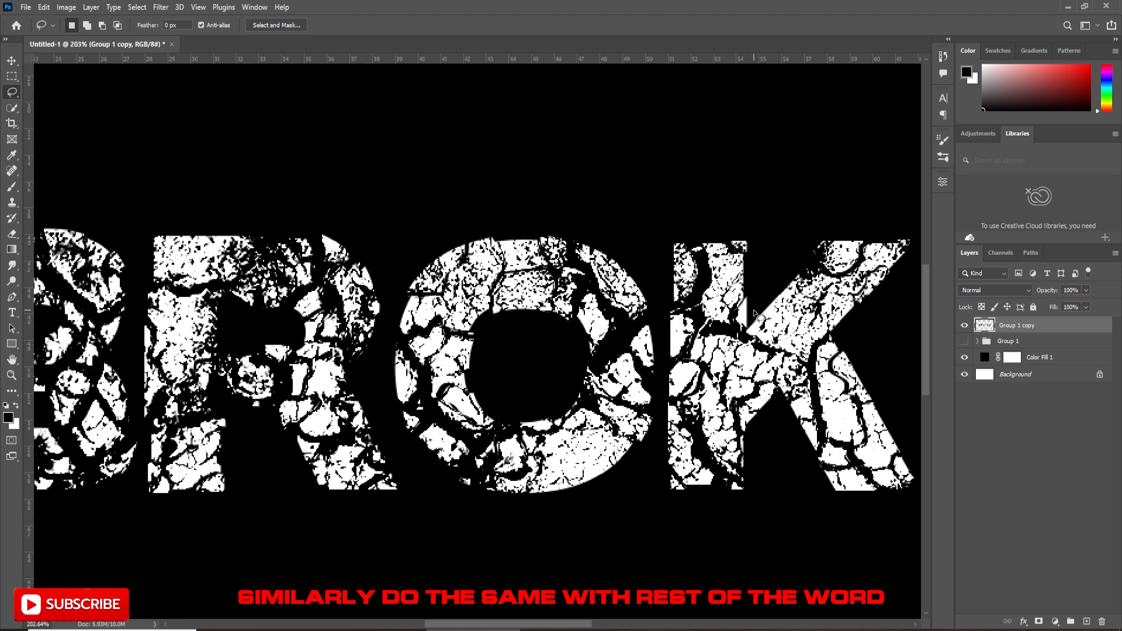
# - Lasso fragments on the lower arm of the letter E and shift them slightly
pyautogui.scroll(-6, 710, 377)
pyautogui.moveTo(710, 377); pyautogui.dragTo(427, 339)
pyautogui.scroll(4, 655, 355)
pyautogui.moveTo(672, 391); pyautogui.dragTo(672, 390)
pyautogui.keyDown('ctrl'); pyautogui.moveTo(673, 406); pyautogui.dragTo(677, 400); pyautogui.keyUp('ctrl')
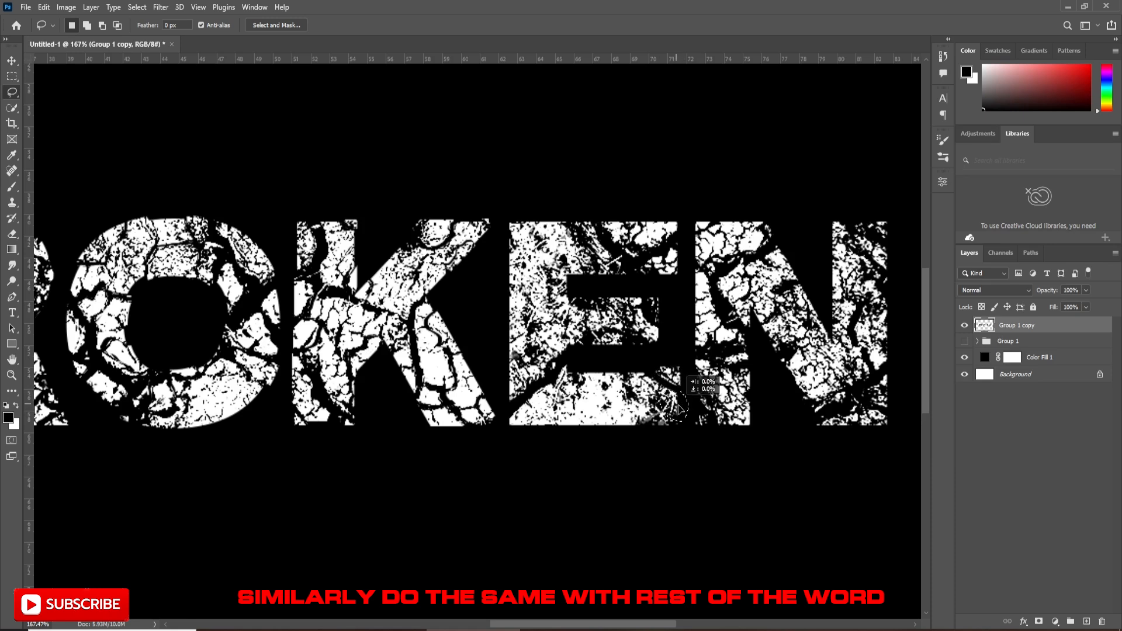
pyautogui.moveTo(579, 396)
pyautogui.mouseDown()
pyautogui.moveTo(573, 367)
pyautogui.moveTo(578, 380)
pyautogui.mouseUp()
pyautogui.keyDown('ctrl'); pyautogui.moveTo(554, 405); pyautogui.dragTo(553, 406); pyautogui.keyUp('ctrl')
# - Select pieces at the ends of the E's middle and upper arms and along its top edge, and nudge them apart
pyautogui.moveTo(643, 309); pyautogui.dragTo(657, 333)
pyautogui.moveTo(661, 280)
pyautogui.mouseDown()
pyautogui.moveTo(678, 274)
pyautogui.moveTo(667, 279)
pyautogui.mouseUp()
pyautogui.keyDown('ctrl'); pyautogui.moveTo(669, 265); pyautogui.dragTo(673, 268); pyautogui.keyUp('ctrl')
pyautogui.moveTo(663, 253)
pyautogui.mouseDown()
pyautogui.moveTo(686, 225)
pyautogui.moveTo(666, 250)
pyautogui.mouseUp()
pyautogui.keyDown('ctrl'); pyautogui.moveTo(660, 235); pyautogui.dragTo(667, 232); pyautogui.keyUp('ctrl')
pyautogui.moveTo(608, 239)
pyautogui.mouseDown()
pyautogui.moveTo(646, 249)
pyautogui.moveTo(614, 249)
pyautogui.mouseUp()
pyautogui.keyDown('ctrl'); pyautogui.moveTo(625, 236); pyautogui.dragTo(624, 236); pyautogui.keyUp('ctrl')
# - Displace fragments along the E's stem, middle bar and upper corner by small amounts
pyautogui.moveTo(506, 364); pyautogui.dragTo(505, 351)
pyautogui.keyDown('ctrl'); pyautogui.moveTo(520, 330); pyautogui.dragTo(509, 403); pyautogui.keyUp('ctrl')
pyautogui.keyDown('ctrl'); pyautogui.moveTo(523, 379); pyautogui.dragTo(521, 380); pyautogui.keyUp('ctrl')
pyautogui.moveTo(589, 345); pyautogui.dragTo(621, 348)
pyautogui.keyDown('ctrl'); pyautogui.moveTo(605, 339); pyautogui.dragTo(605, 343); pyautogui.keyUp('ctrl')
pyautogui.moveTo(608, 297); pyautogui.dragTo(638, 298)
pyautogui.moveTo(621, 310)
pyautogui.keyDown('ctrl'); pyautogui.mouseDown()
pyautogui.moveTo(574, 202)
pyautogui.moveTo(629, 234)
pyautogui.mouseUp(); pyautogui.keyUp('ctrl')
pyautogui.moveTo(593, 237)
pyautogui.keyDown('ctrl'); pyautogui.mouseDown()
pyautogui.moveTo(539, 226)
pyautogui.moveTo(525, 242)
pyautogui.mouseUp(); pyautogui.keyUp('ctrl')
# - Lasso the two bottom corner fragments of the E and shift them slightly outward
pyautogui.moveTo(578, 433)
pyautogui.mouseDown()
pyautogui.moveTo(580, 388)
pyautogui.moveTo(507, 436)
pyautogui.mouseUp()
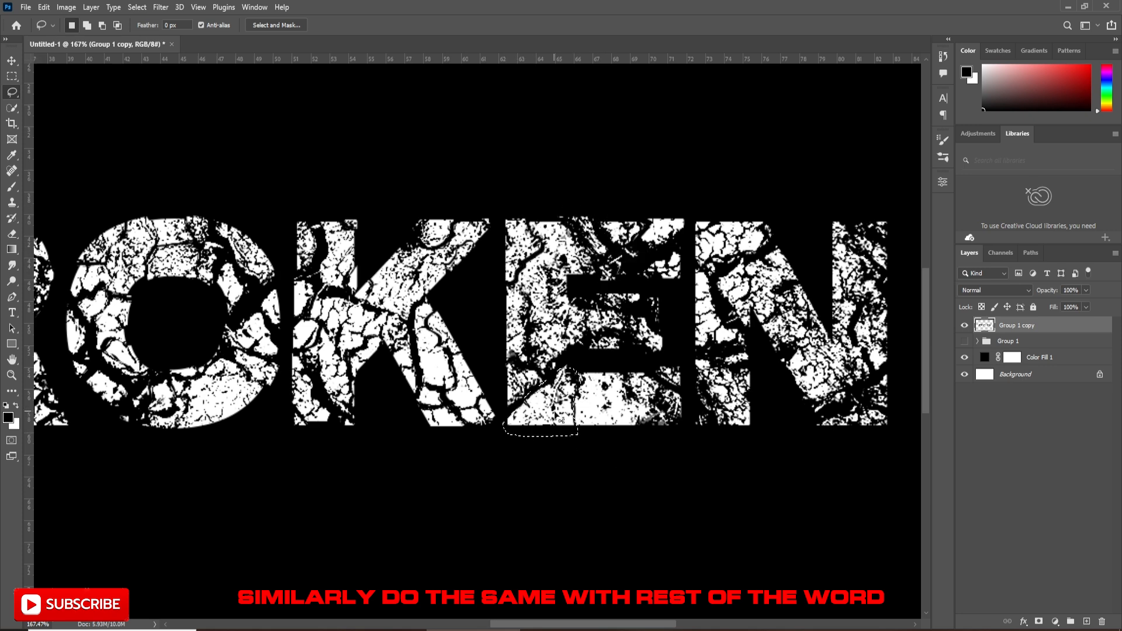
pyautogui.keyDown('ctrl'); pyautogui.moveTo(546, 403); pyautogui.dragTo(544, 403); pyautogui.keyUp('ctrl')
pyautogui.moveTo(648, 433)
pyautogui.mouseDown()
pyautogui.moveTo(641, 411)
pyautogui.moveTo(672, 430)
pyautogui.mouseUp()
pyautogui.keyDown('ctrl'); pyautogui.moveTo(655, 420); pyautogui.dragTo(655, 423); pyautogui.keyUp('ctrl')
# - Lasso fragments on the first stem and upper corner of the letter N and nudge them slightly
pyautogui.scroll(-2, 557, 327)
pyautogui.moveTo(555, 320)
pyautogui.mouseDown()
pyautogui.moveTo(573, 287)
pyautogui.moveTo(555, 318)
pyautogui.mouseUp()
pyautogui.keyDown('ctrl'); pyautogui.moveTo(549, 307); pyautogui.dragTo(545, 302); pyautogui.keyUp('ctrl')
pyautogui.moveTo(530, 331); pyautogui.dragTo(522, 341)
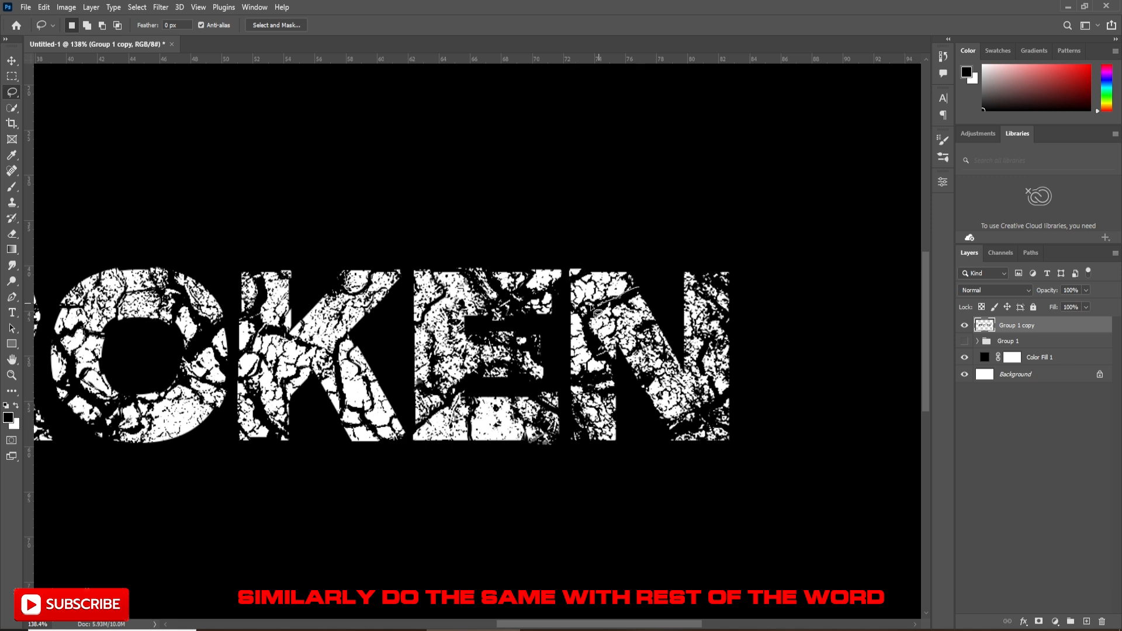
pyautogui.moveTo(575, 306); pyautogui.dragTo(612, 369)
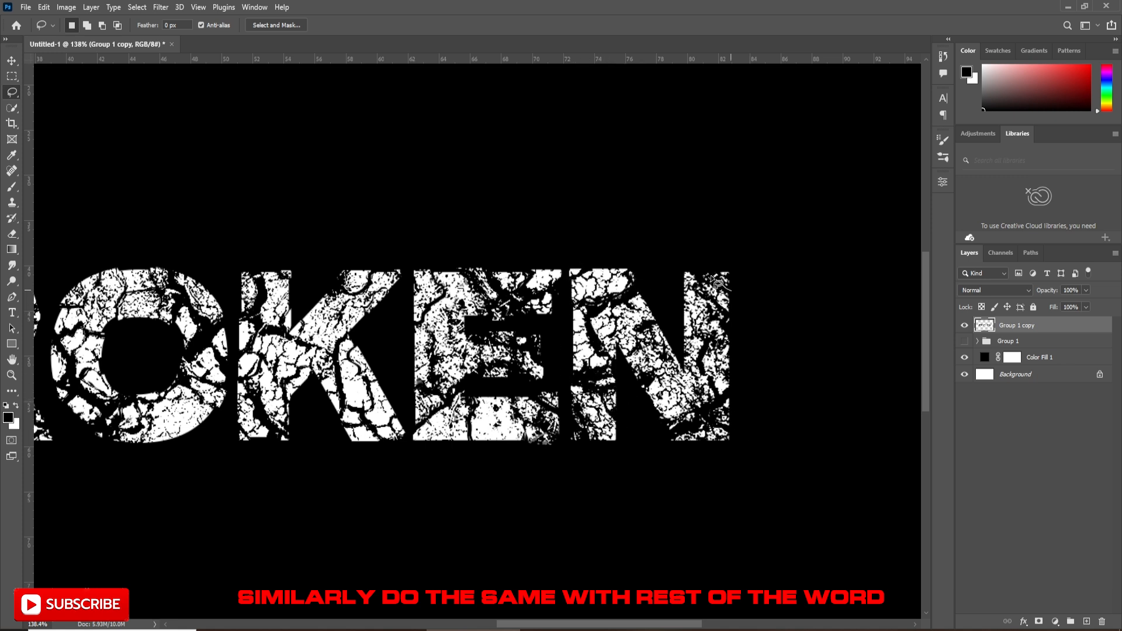
# - Break up the N's far stem, upper edge and first stem by lassoing and slightly offsetting fragments
pyautogui.moveTo(712, 277); pyautogui.dragTo(729, 289)
pyautogui.moveTo(722, 271); pyautogui.dragTo(725, 268)
pyautogui.moveTo(738, 339); pyautogui.dragTo(738, 346)
pyautogui.moveTo(723, 346)
pyautogui.mouseDown()
pyautogui.moveTo(691, 338)
pyautogui.moveTo(700, 366)
pyautogui.moveTo(697, 320)
pyautogui.moveTo(684, 333)
pyautogui.moveTo(733, 429)
pyautogui.moveTo(651, 323)
pyautogui.moveTo(644, 342)
pyautogui.moveTo(660, 336)
pyautogui.moveTo(646, 313)
pyautogui.mouseUp()
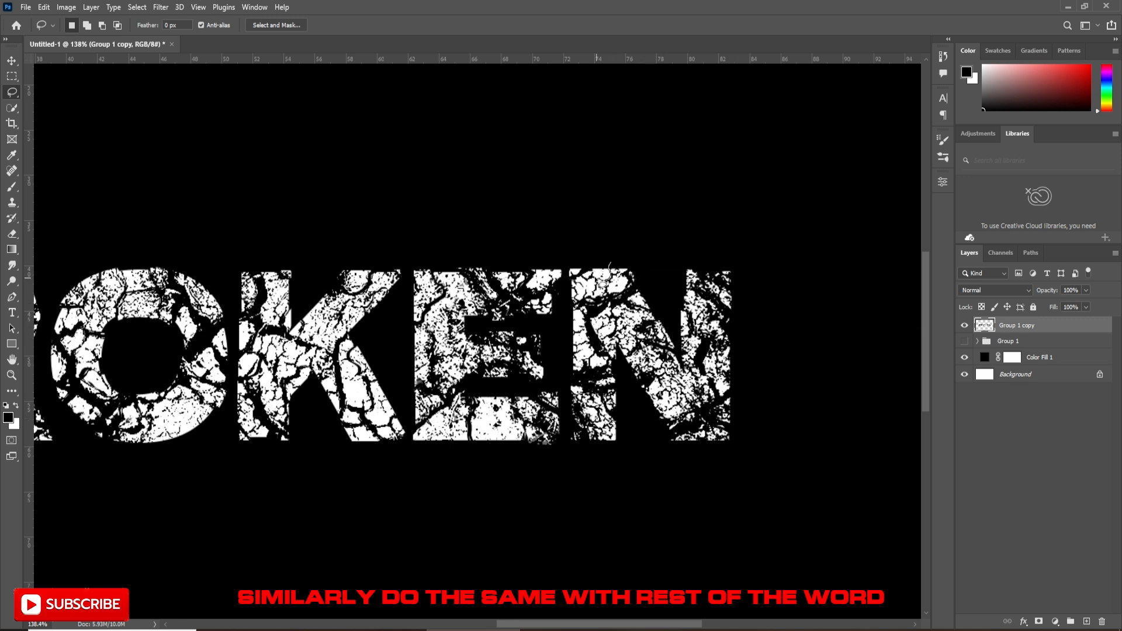
pyautogui.moveTo(584, 357); pyautogui.dragTo(592, 364)
pyautogui.moveTo(591, 364); pyautogui.dragTo(588, 368)
pyautogui.moveTo(582, 354); pyautogui.dragTo(577, 368)
# - Add a new empty layer above the displaced text layer and activate the Brush tool
pyautogui.scroll(-1, 620, 421)
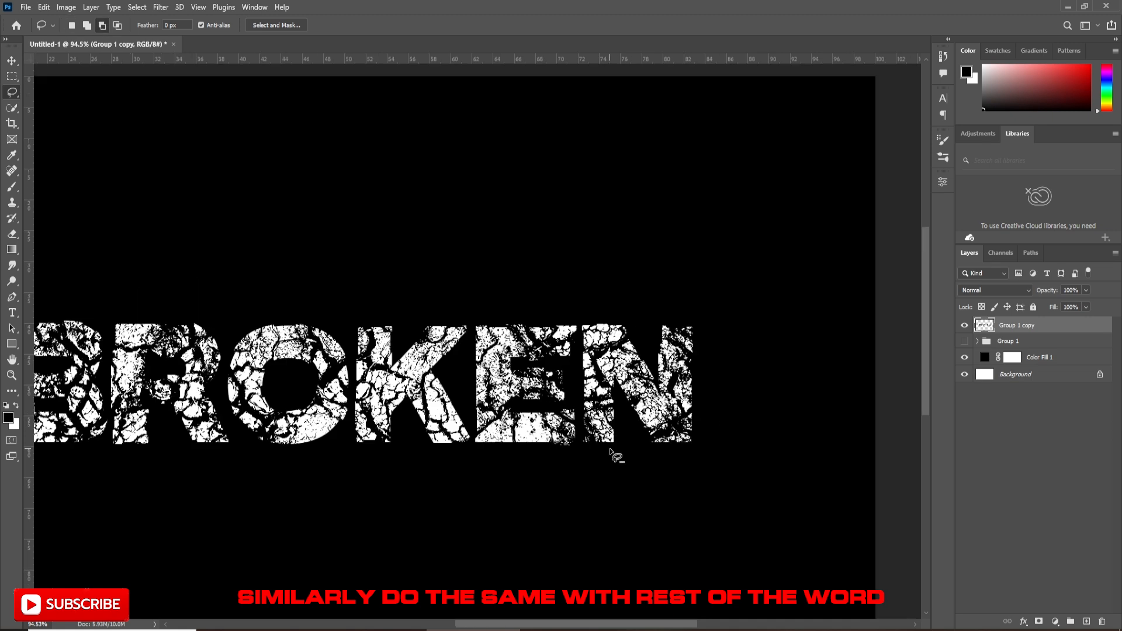
pyautogui.scroll(1, 617, 444)
pyautogui.scroll(-3, 619, 453)
pyautogui.scroll(-1, 646, 453)
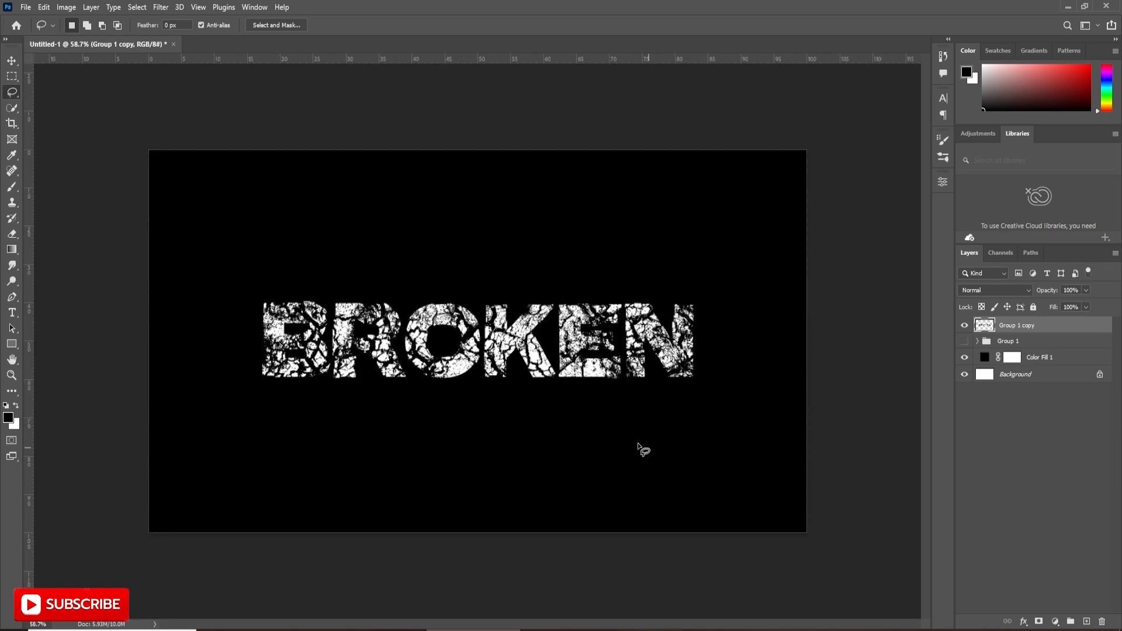
pyautogui.scroll(2, 581, 401)
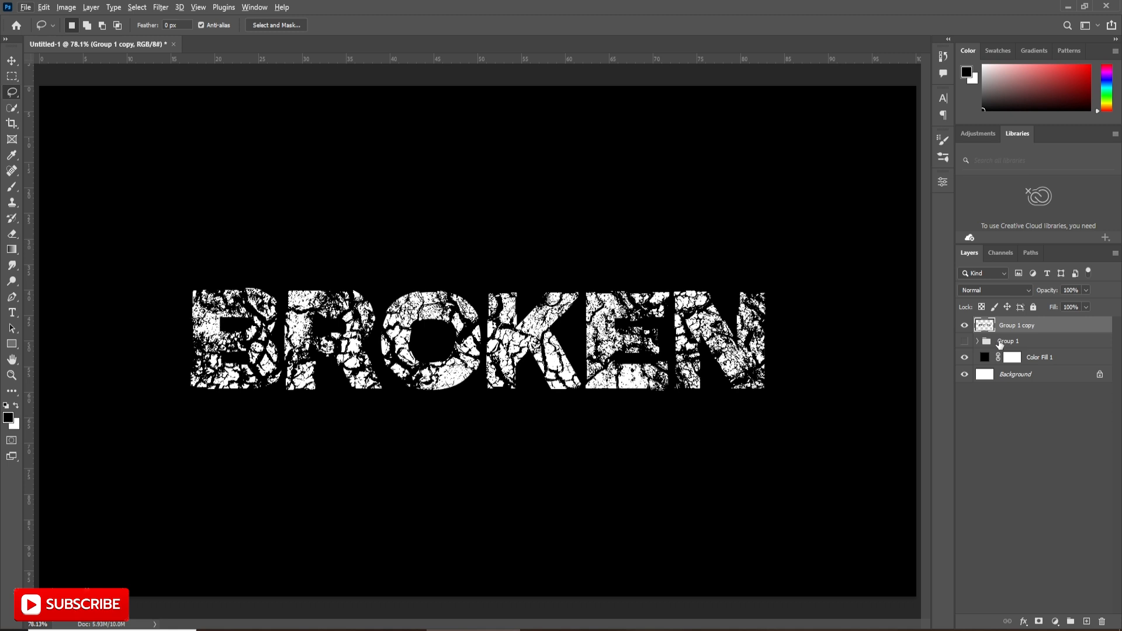
pyautogui.click(1086, 621)
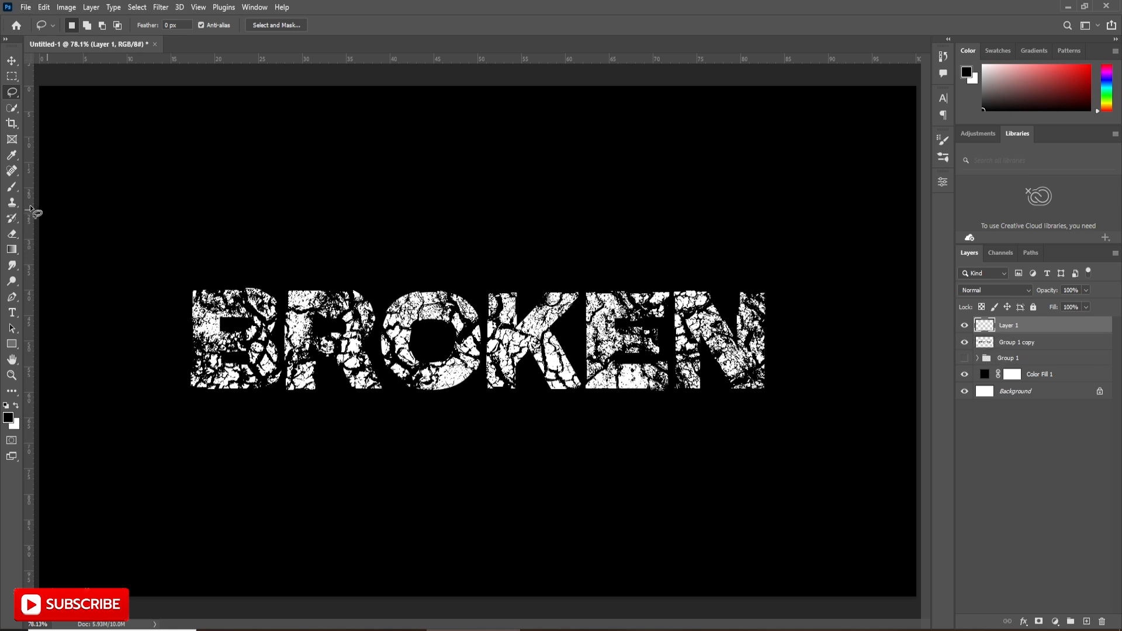
pyautogui.click(14, 187)
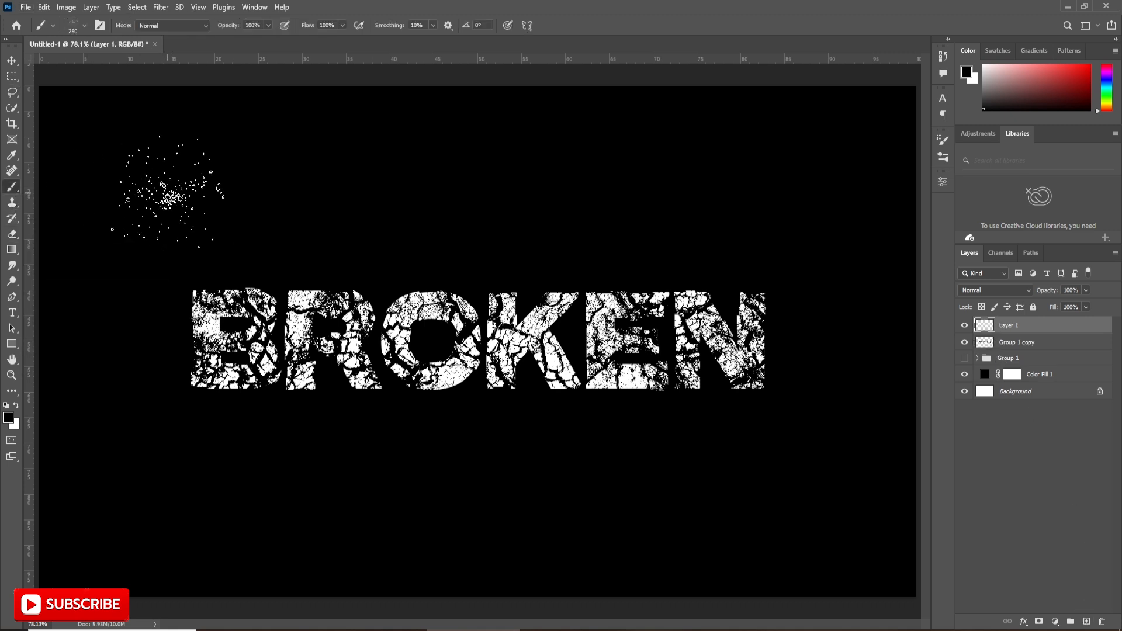
# - Choose the 960 px particle-scatter brush tip and reduce the brush size to 400 px
pyautogui.press('F5')
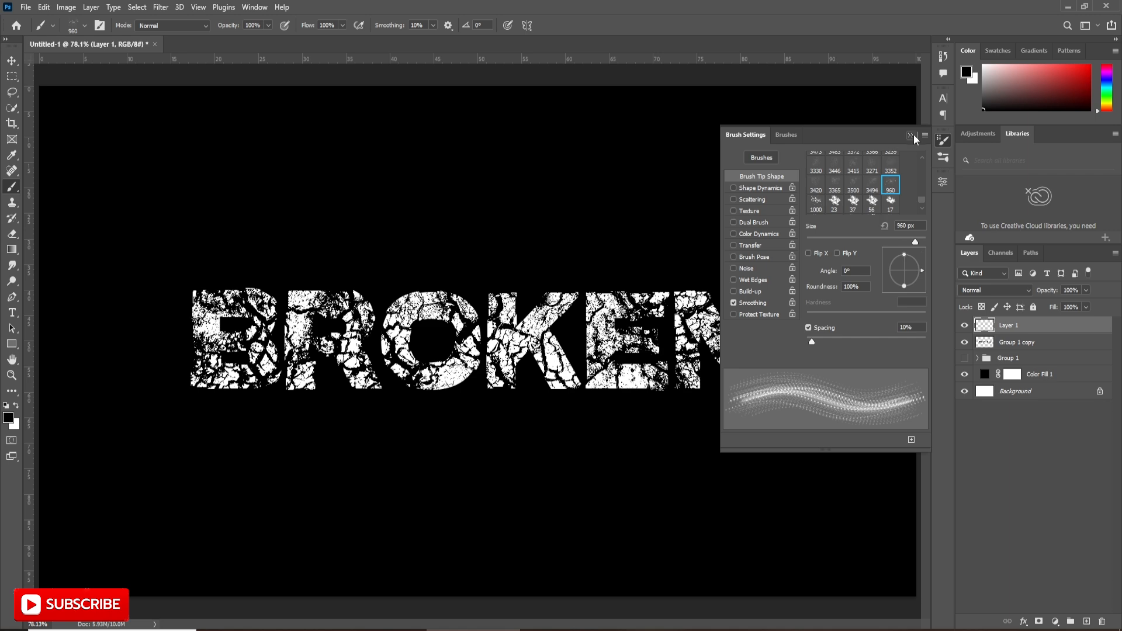
pyautogui.click(912, 135)
pyautogui.press('[')
pyautogui.press('[')
pyautogui.press('[')
pyautogui.press('[')
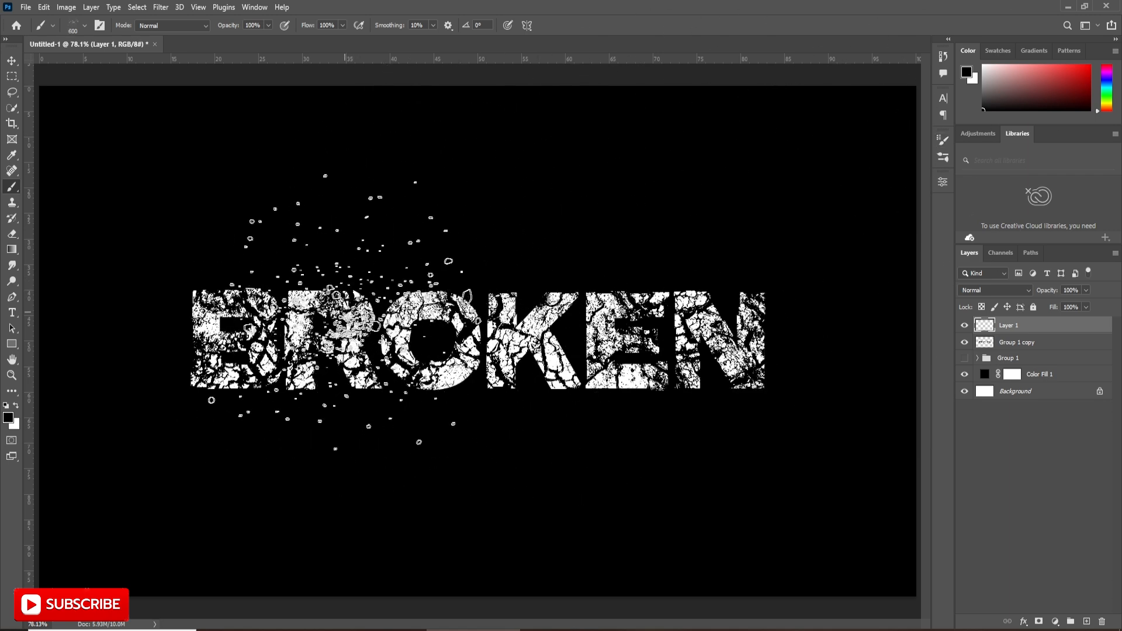
pyautogui.press('[')
pyautogui.press('[')
# - Make white the foreground colour and stamp scattered particles between the R and the O with a 300 px brush
pyautogui.click(15, 407)
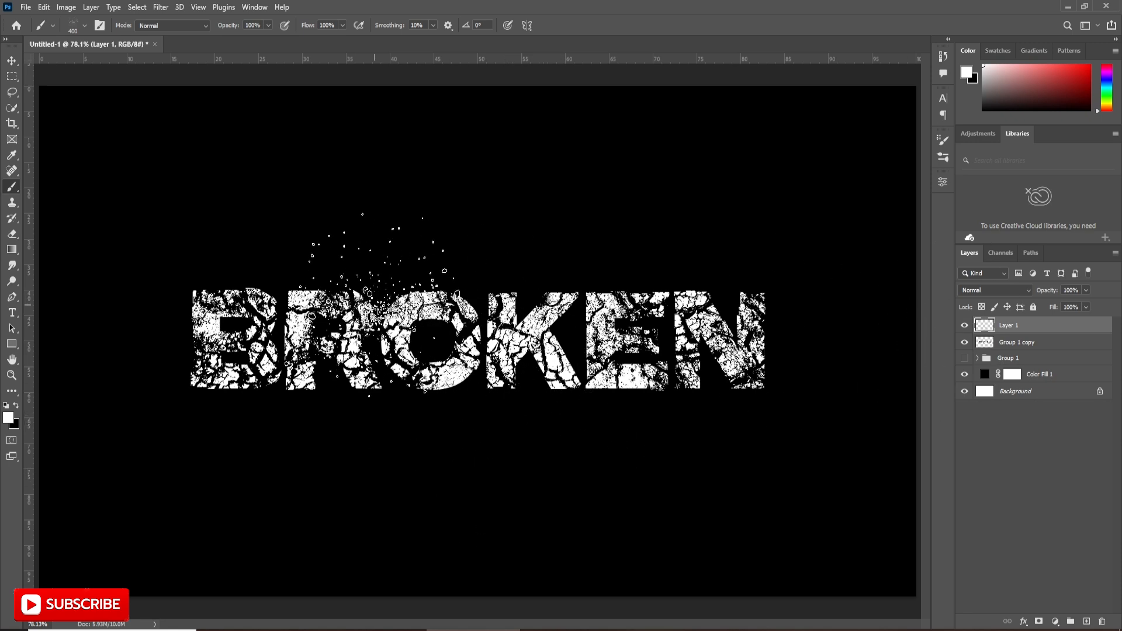
pyautogui.press('[')
pyautogui.click(379, 334)
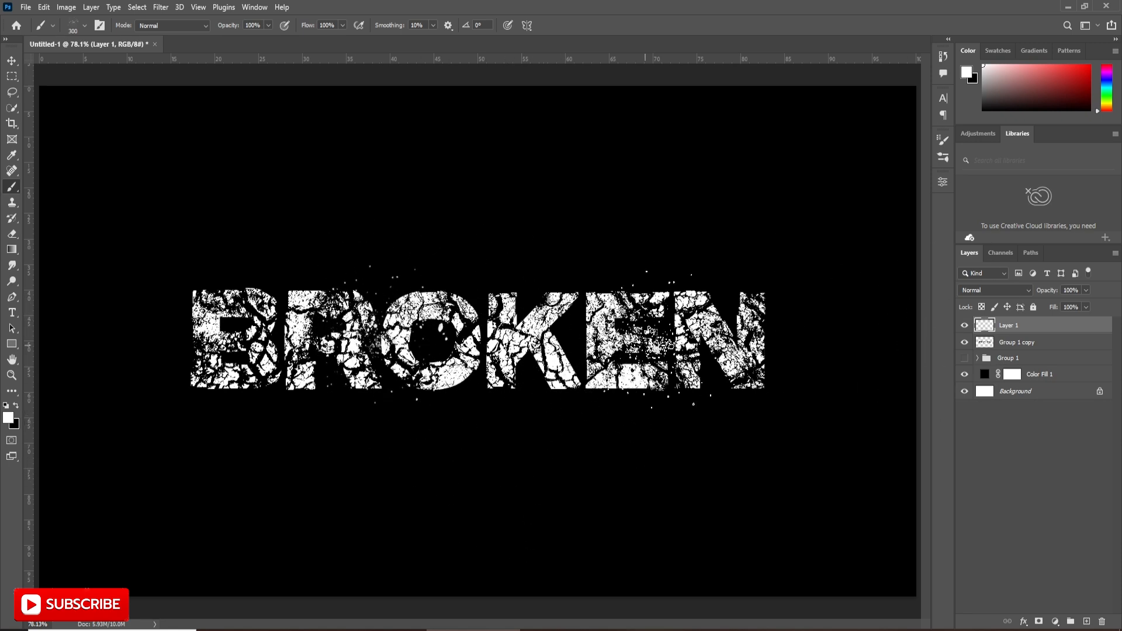
# - Stamp more white 300 px particles over the N and the B
pyautogui.click(679, 326)
pyautogui.click(251, 338)
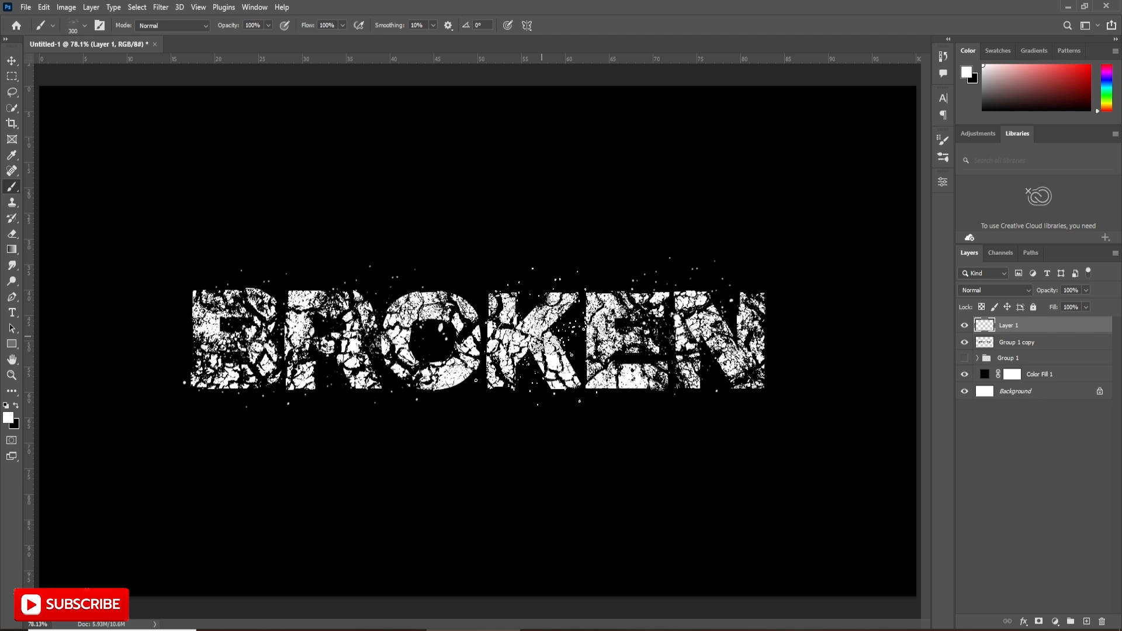
# - Switch to the 1000 px particle brush tip, reduce its size to 400 px and stamp large white fragments over the K
pyautogui.press('F5')
pyautogui.click(815, 206)
pyautogui.click(912, 134)
pyautogui.press('[')
pyautogui.press('[')
pyautogui.press('[')
pyautogui.press('[')
pyautogui.press('[')
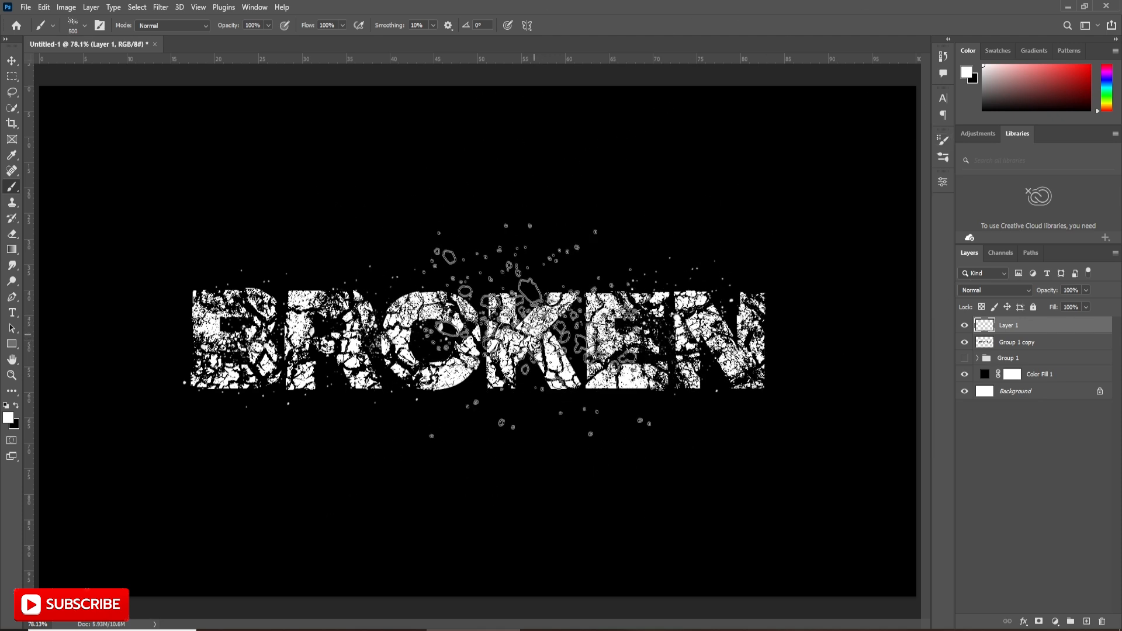
pyautogui.press('[')
pyautogui.click(523, 330)
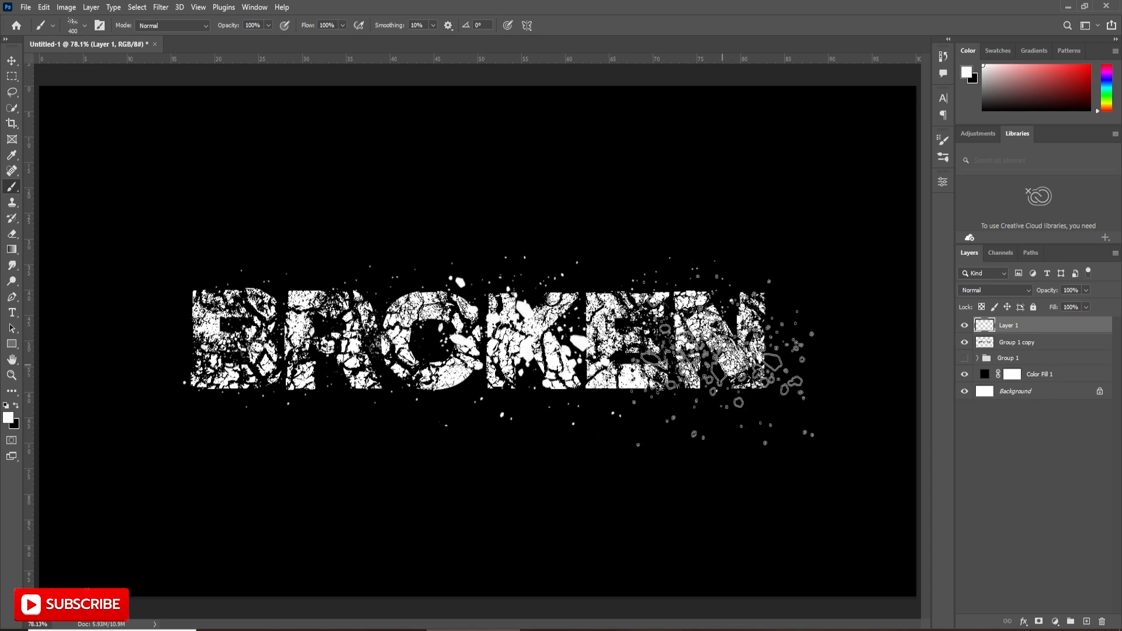
# - Rotate the brush tip to -133° and stamp a 400 px particle scatter between the B and the R
pyautogui.press('F5')
pyautogui.moveTo(923, 273); pyautogui.dragTo(888, 292)
pyautogui.click(293, 333)
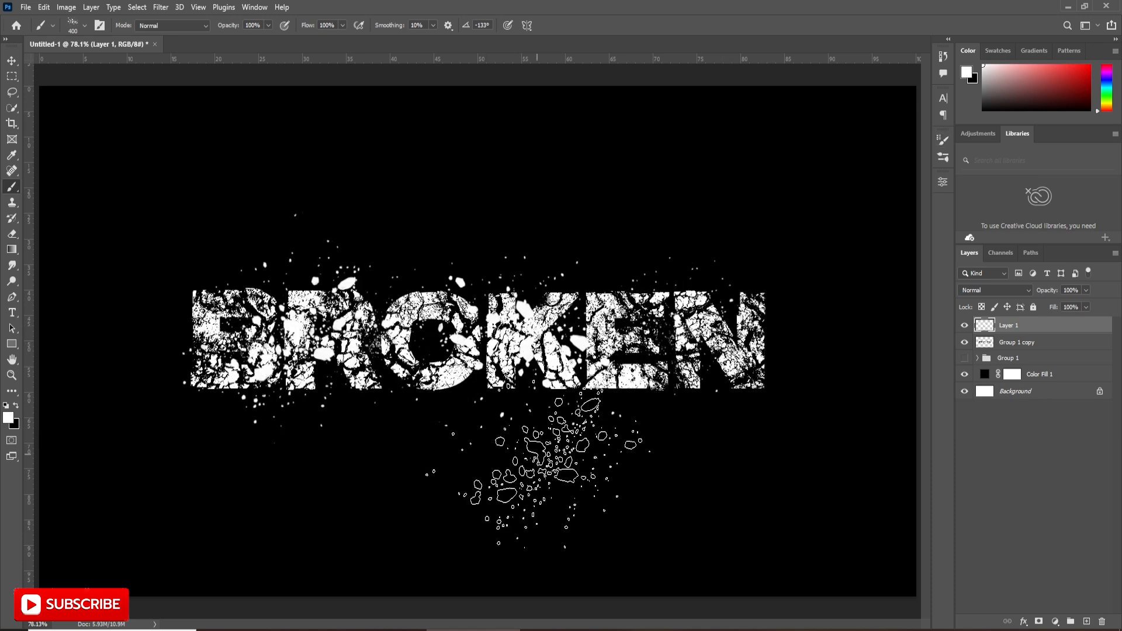
# - Reduce the brush to 200 px, rotate its tip to 139° and stamp particles at the N's lower outer corner
pyautogui.press('[')
pyautogui.press('[')
pyautogui.press('F5')
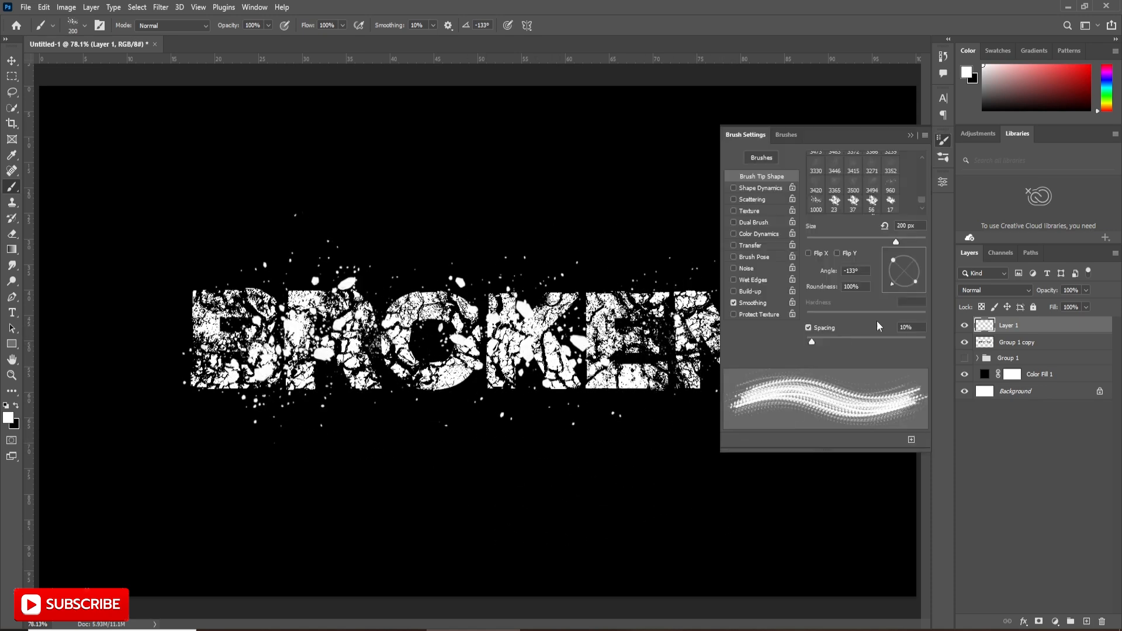
pyautogui.moveTo(887, 282); pyautogui.dragTo(883, 254)
pyautogui.press('F5')
pyautogui.click(750, 368)
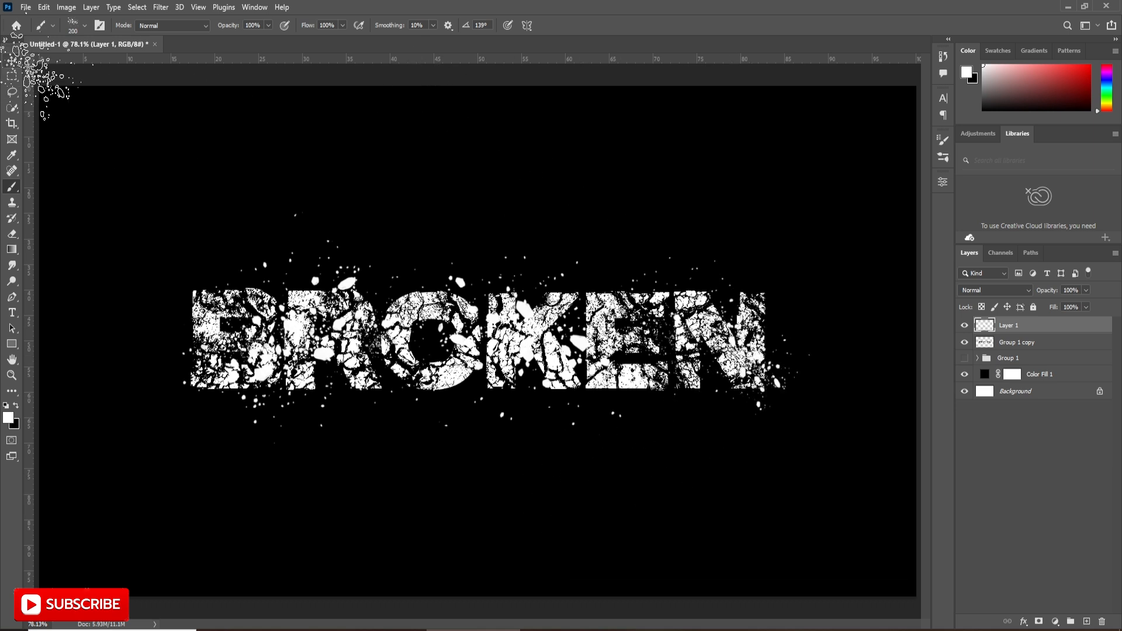
# - Duplicate Group 1's Black & White 1, Levels 2, Levels 3 and broke layers above Layer 1, and clip the broke copy to Layer 1
pyautogui.click(11, 61)
pyautogui.click(978, 358)
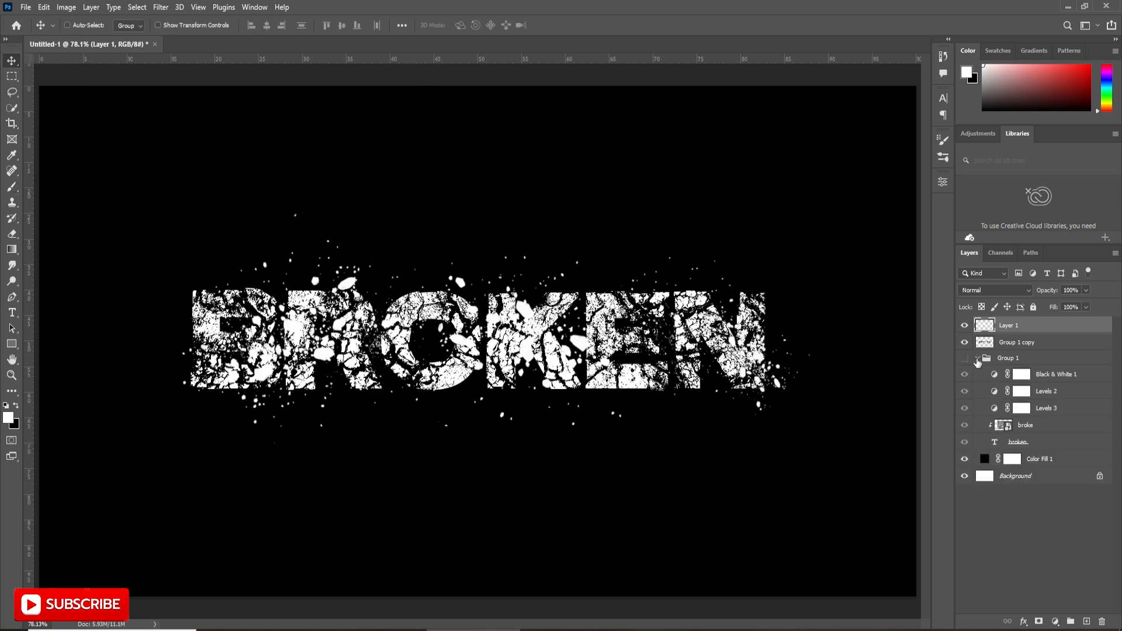
pyautogui.click(1049, 432)
pyautogui.keyDown('shift'); pyautogui.click(1069, 377); pyautogui.keyUp('shift')
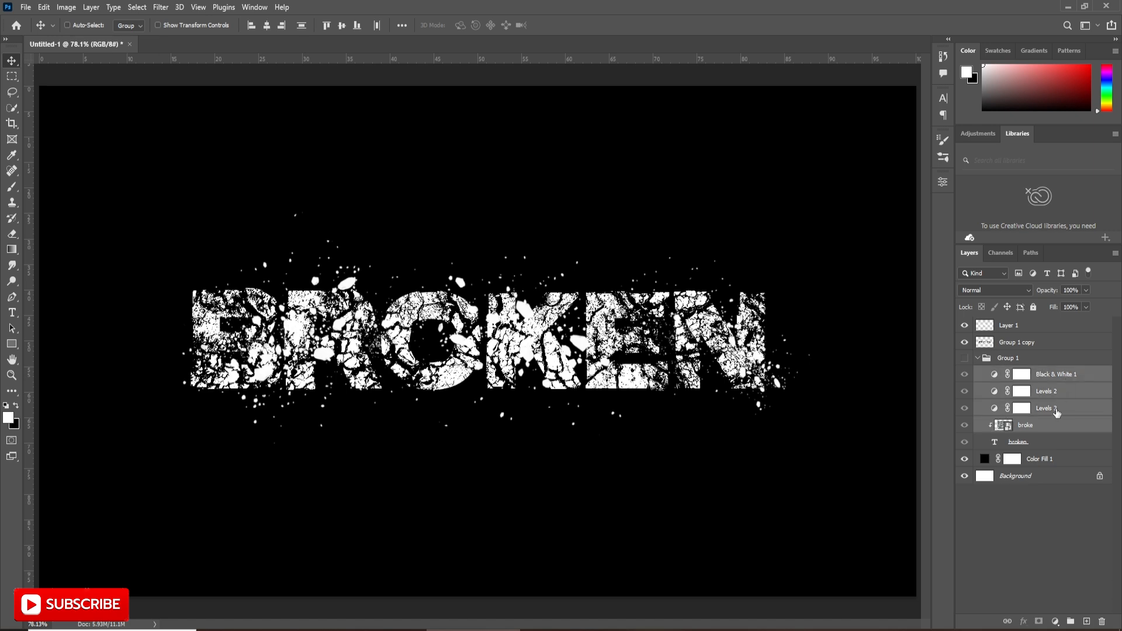
pyautogui.moveTo(1050, 429); pyautogui.dragTo(1027, 325)
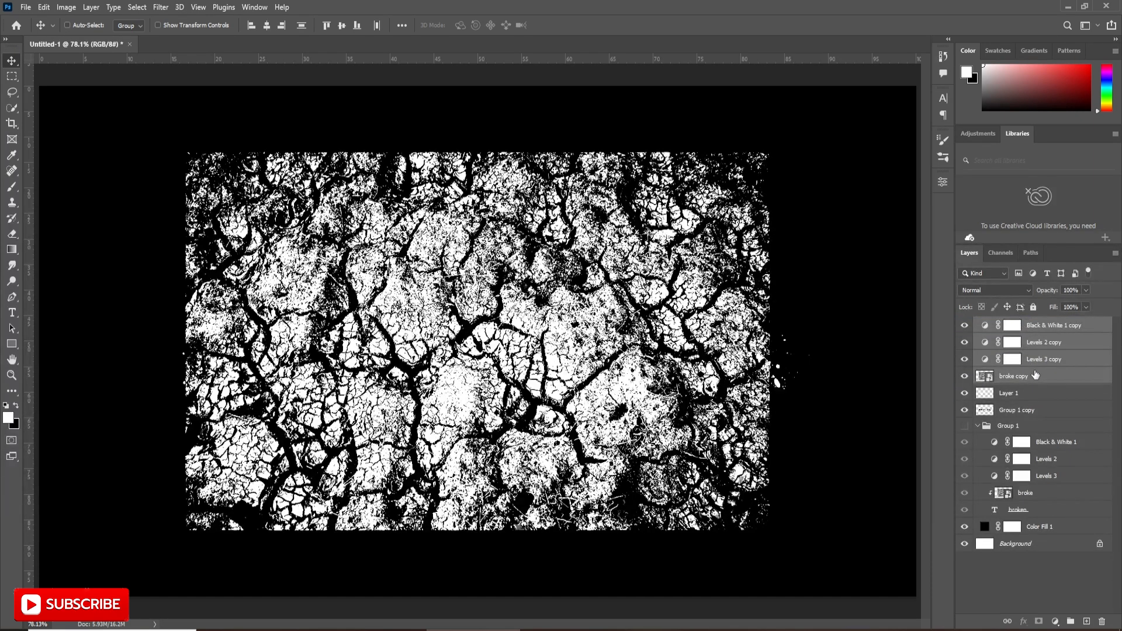
pyautogui.keyDown('alt'); pyautogui.click(1040, 384); pyautogui.keyUp('alt')
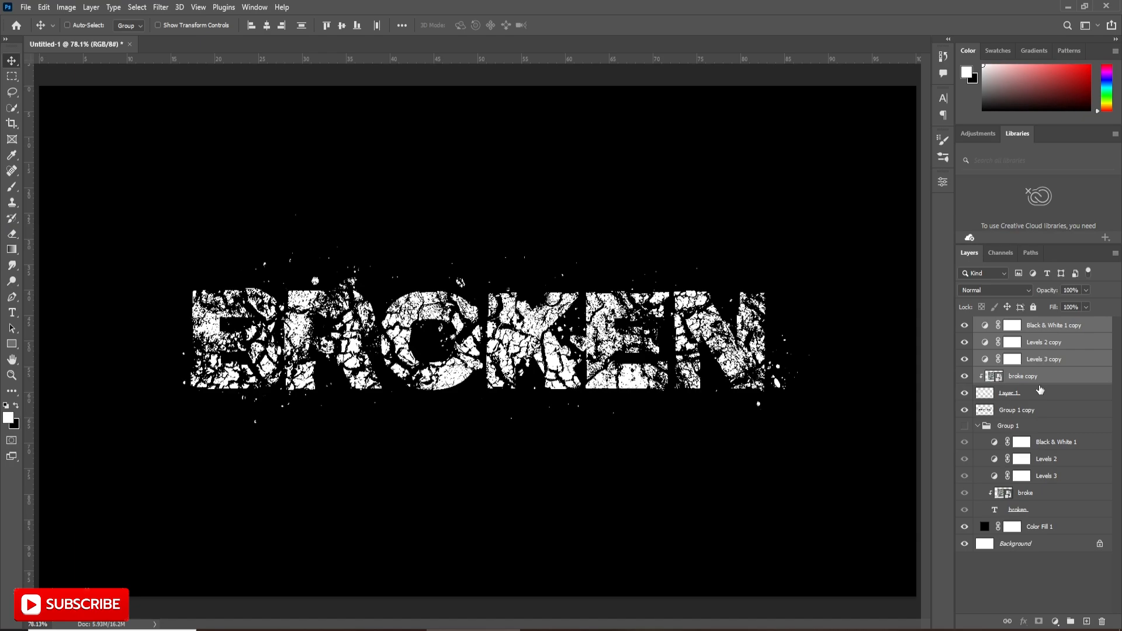